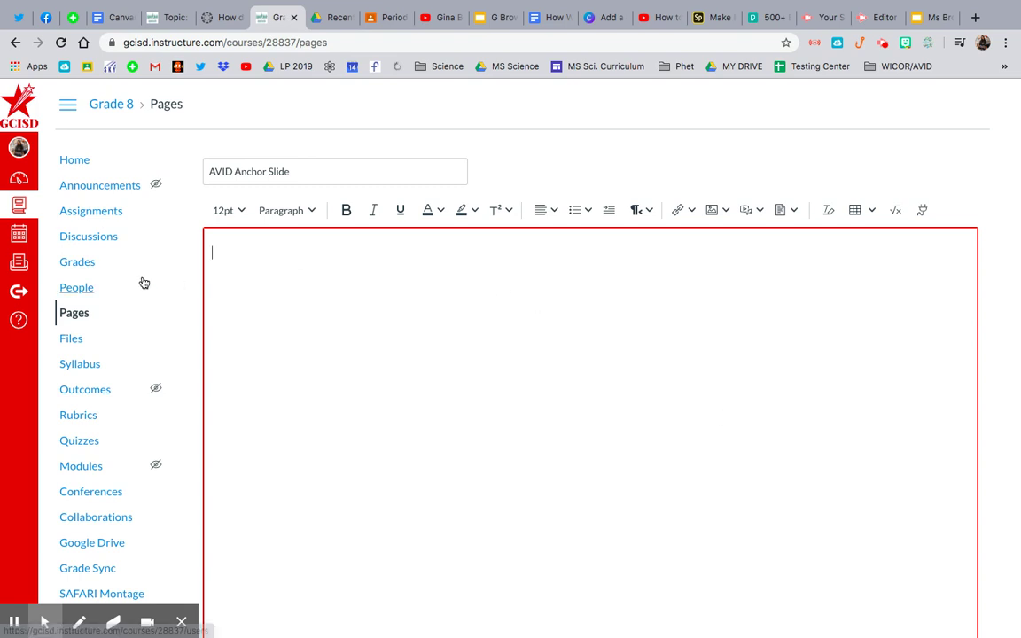
# Leave the unsaved AVID Anchor Slide editor for the Grade 8 PAP Science home page.
pyautogui.click(79, 163)
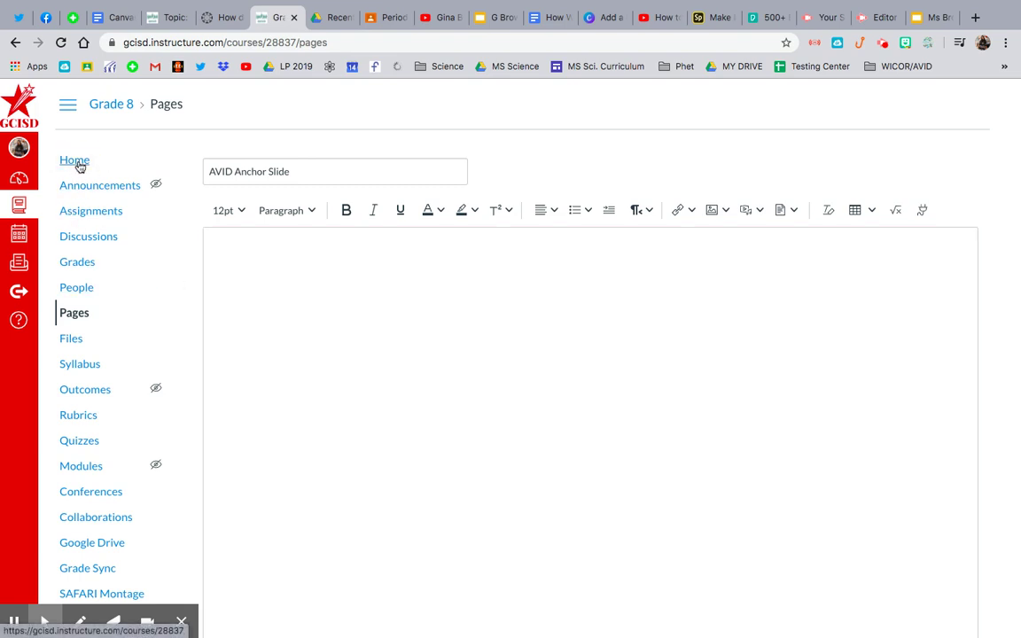
pyautogui.click(79, 164)
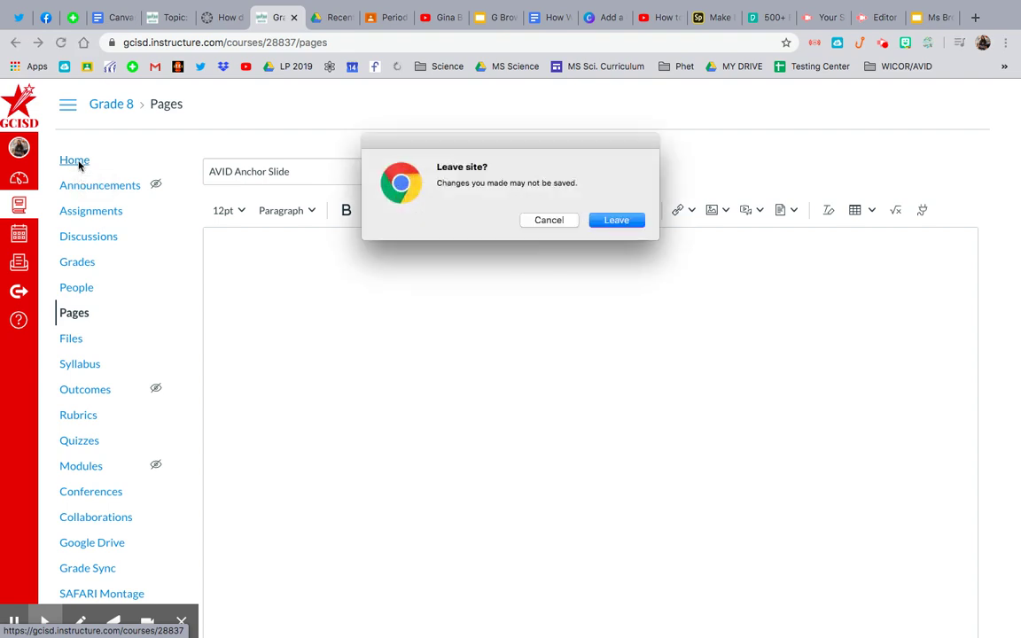
pyautogui.click(638, 220)
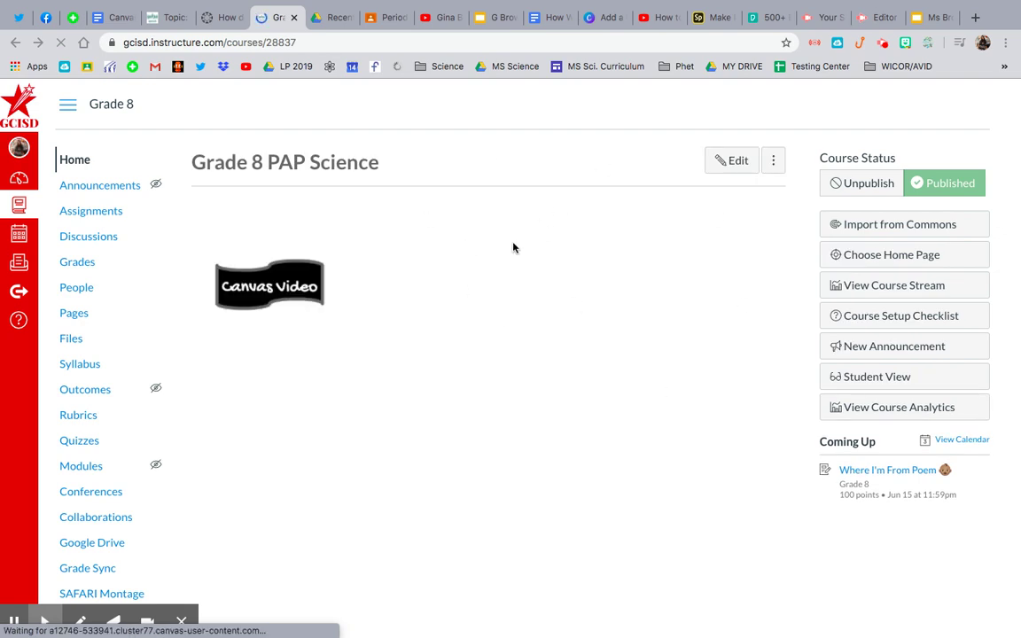
# Show all course pages: Beakers, Greenhouse Home Page!, and Science Lab.
pyautogui.click(69, 314)
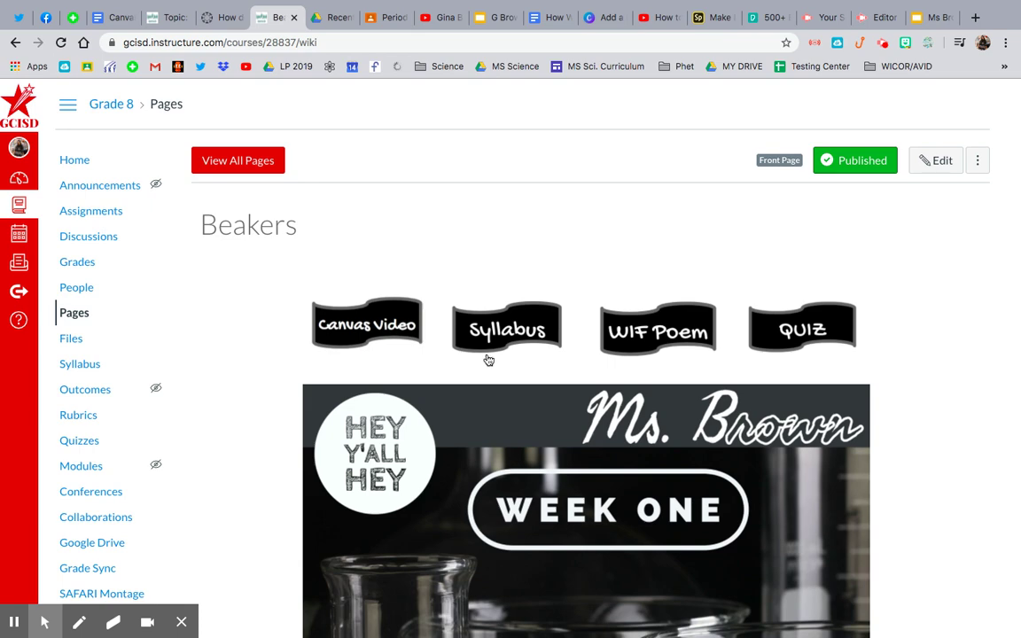
pyautogui.scroll(-5, 513, 390)
pyautogui.scroll(3, 572, 345)
pyautogui.scroll(1, 571, 346)
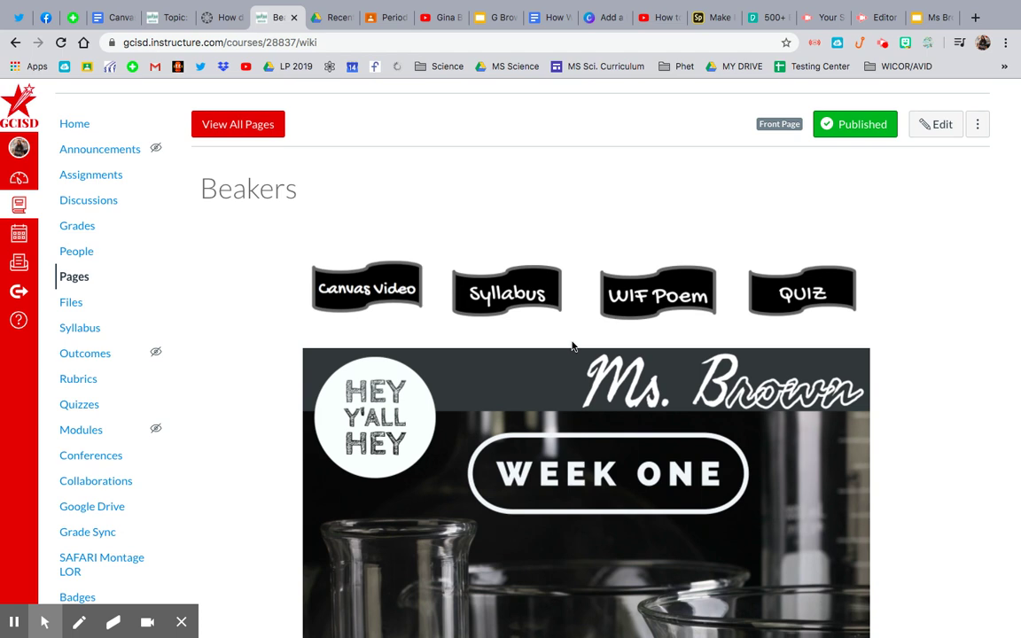
pyautogui.click(244, 128)
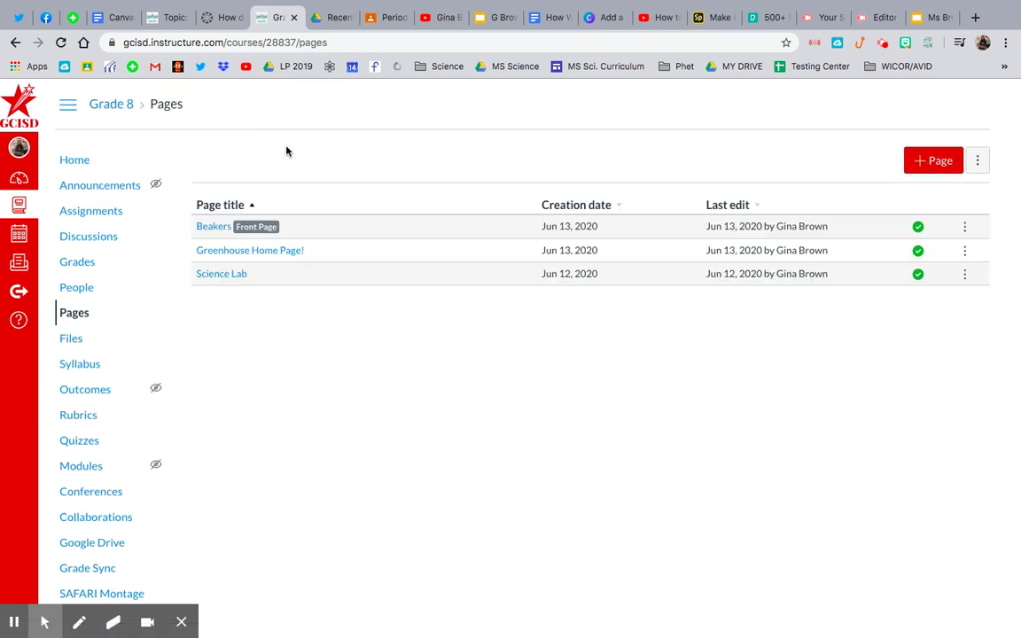
# Create a new page from the auto-saved draft and delete its leftover banner image.
pyautogui.click(927, 164)
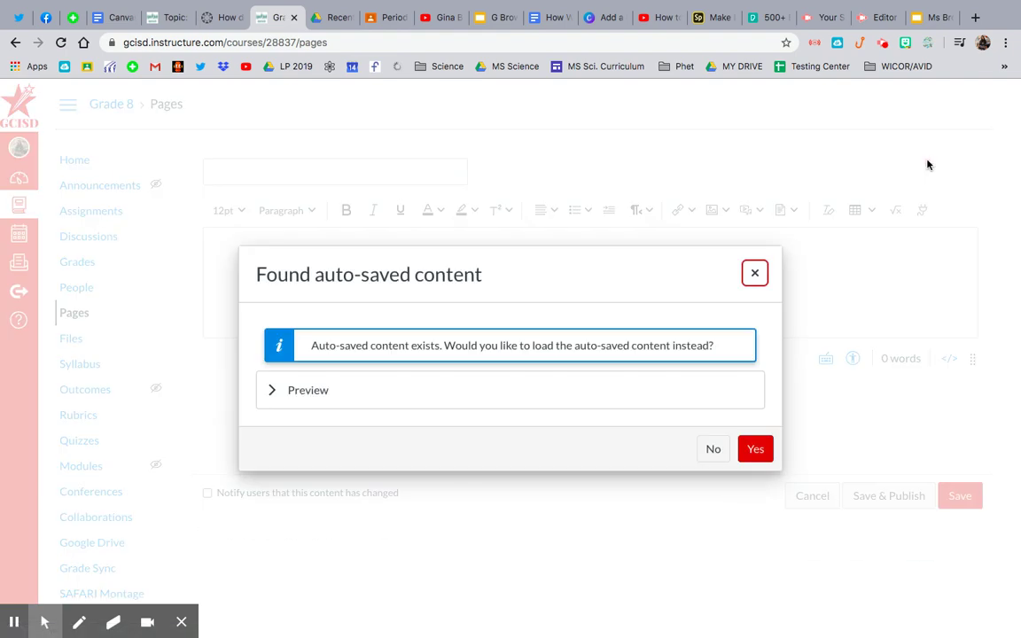
pyautogui.click(767, 447)
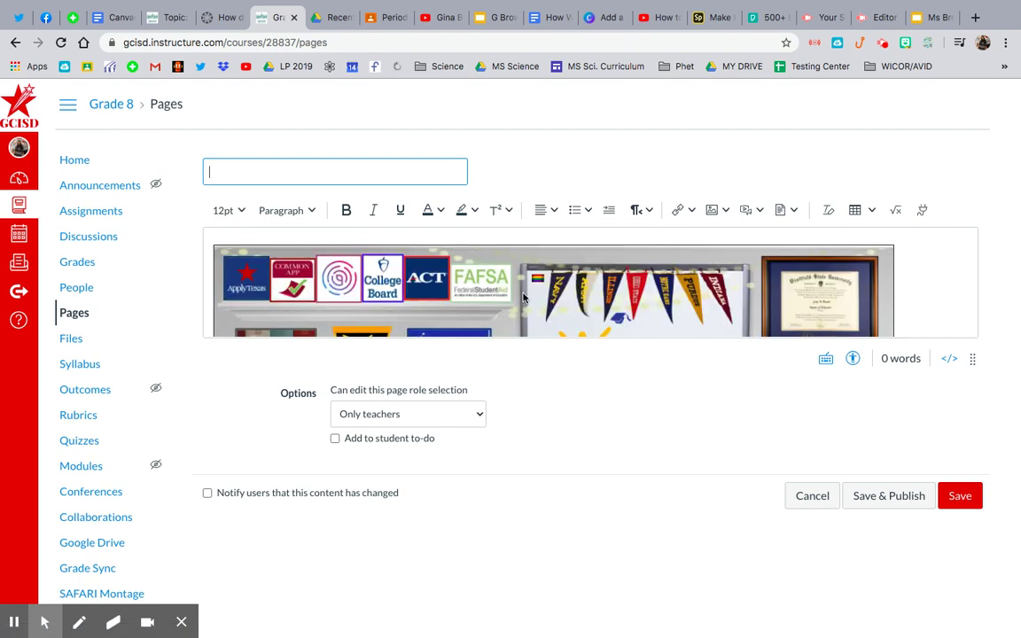
pyautogui.click(522, 295)
pyautogui.press('Delete')
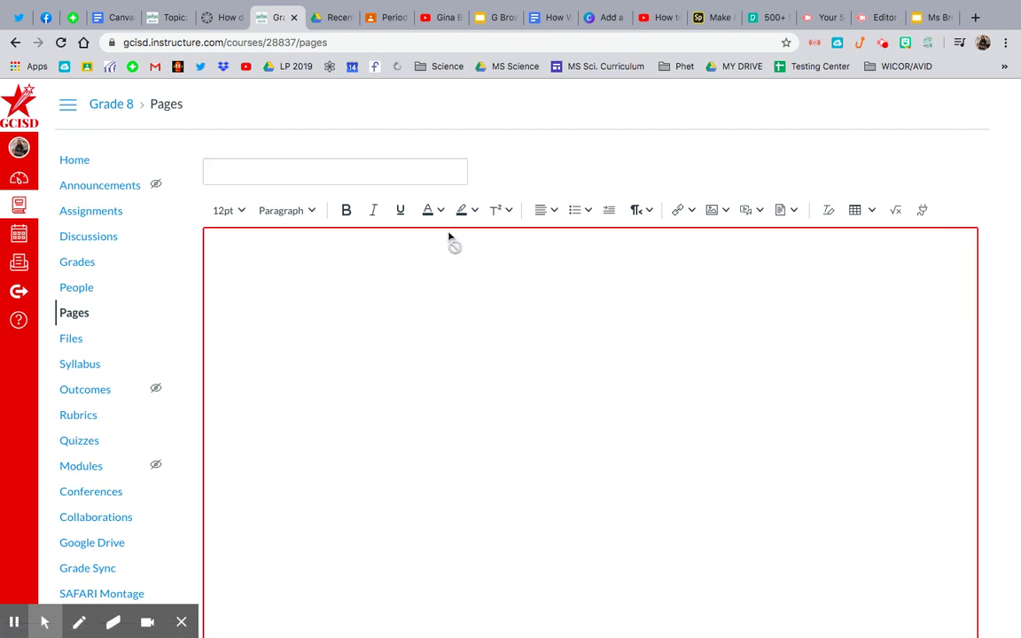
# Title the page 'AVID Anchor Slide', editing the 'AVID Anchor Chart' autofill.
pyautogui.click(419, 167)
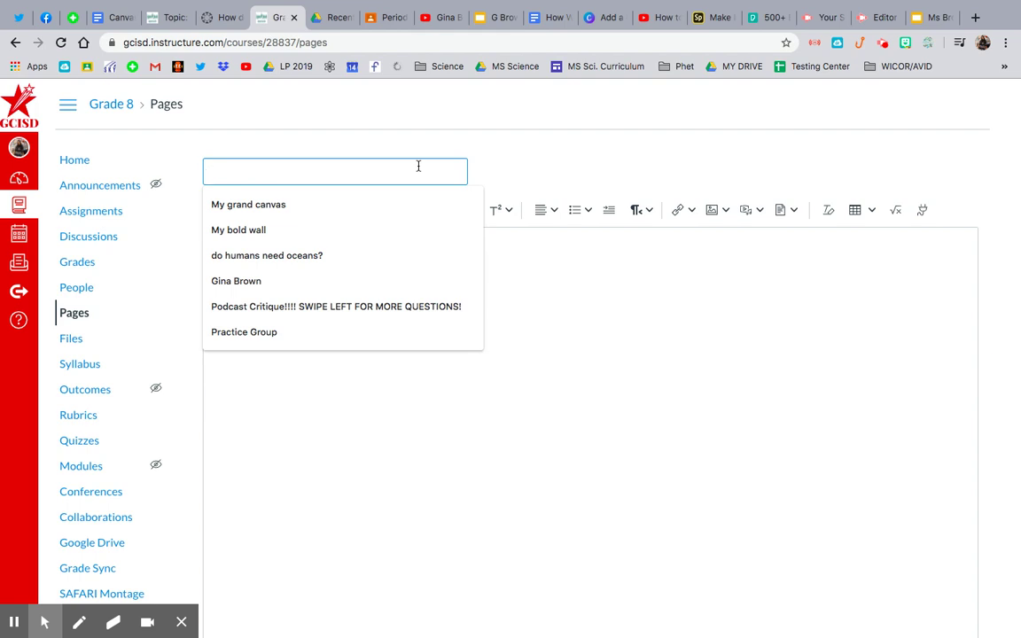
pyautogui.write('AVID Anchor Chart')
pyautogui.click(390, 206)
pyautogui.doubleClick(286, 171)
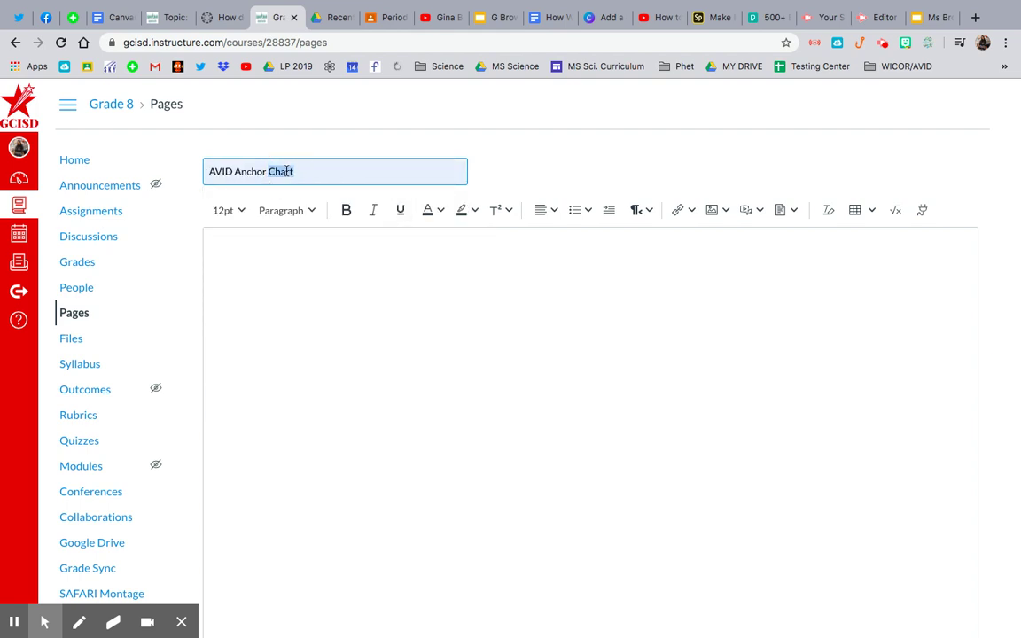
pyautogui.write('Slide')
pyautogui.click(300, 294)
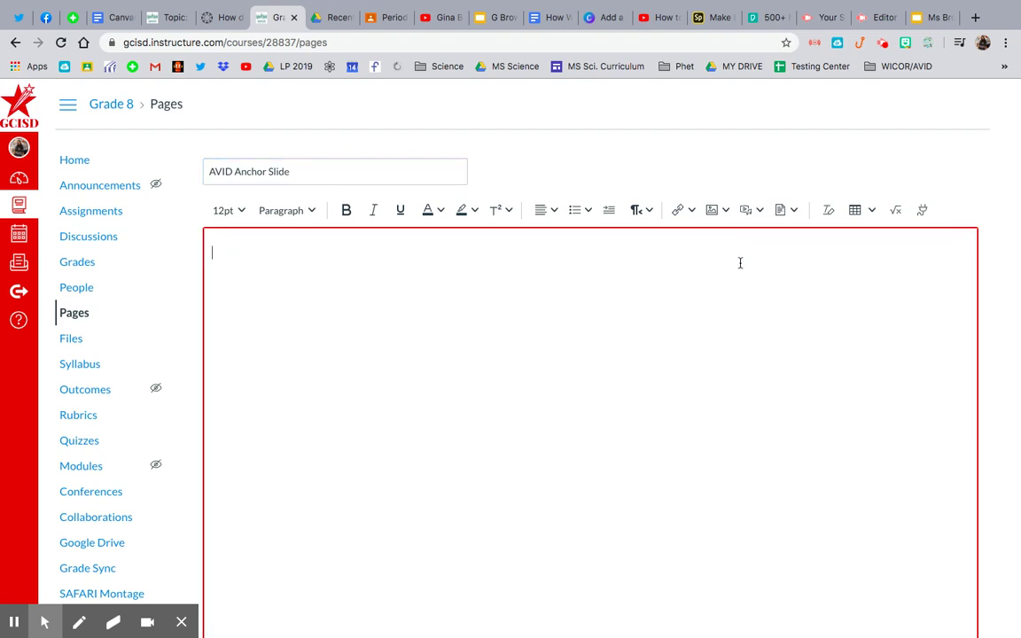
# Open the Upload/Record Media Embed Code field, then switch to the AVID Anchor Chart slides.
pyautogui.click(759, 211)
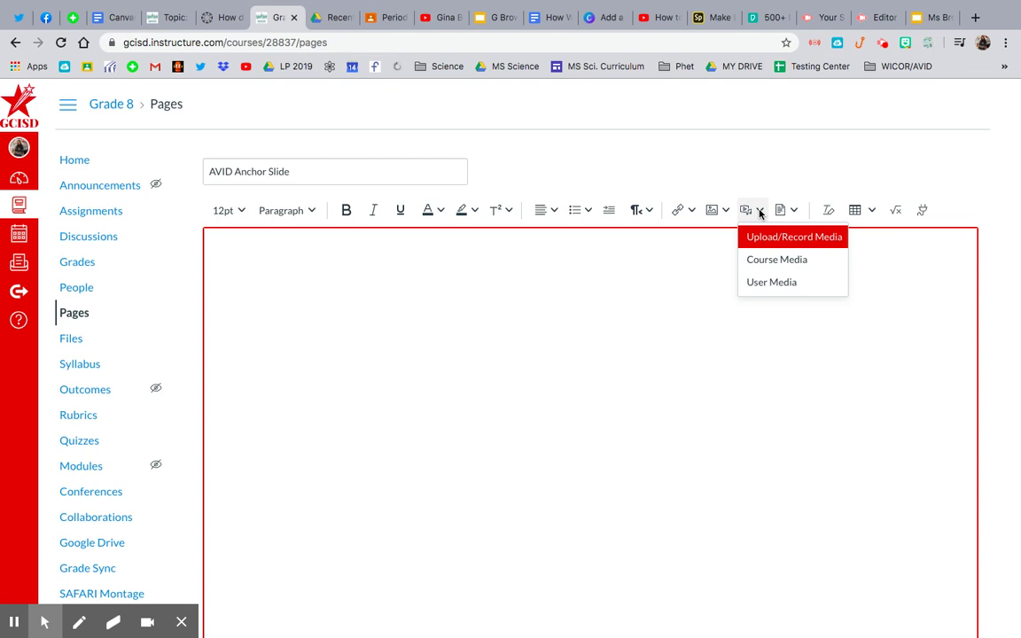
pyautogui.click(760, 237)
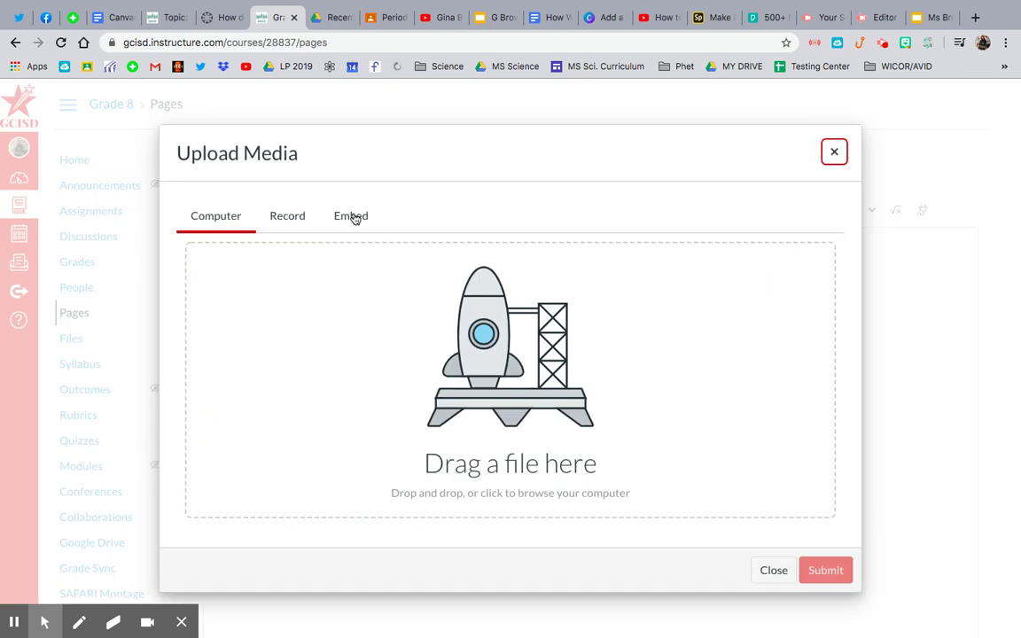
pyautogui.click(353, 216)
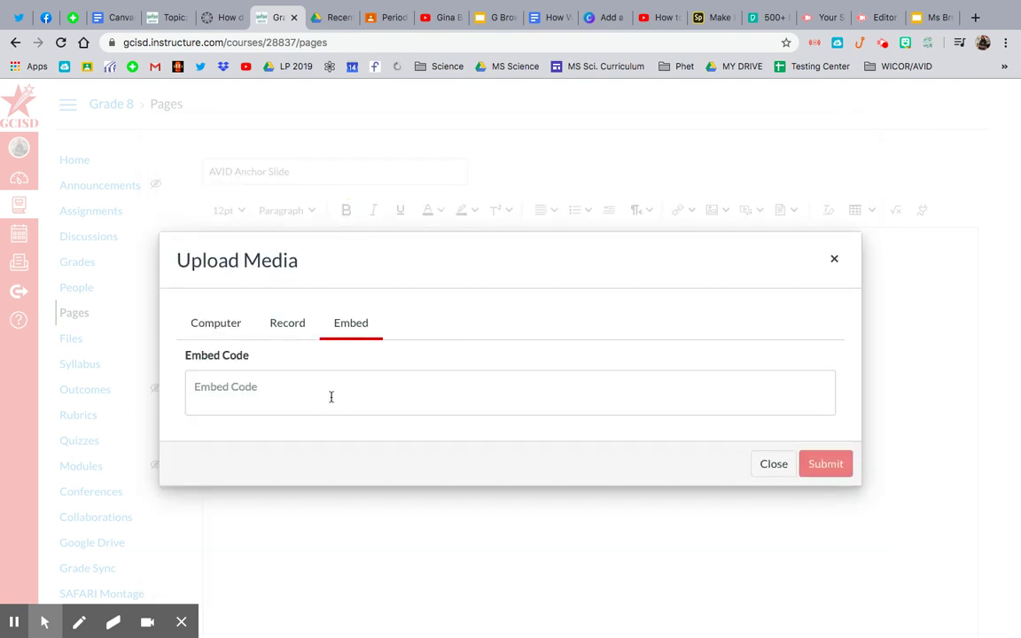
pyautogui.click(334, 395)
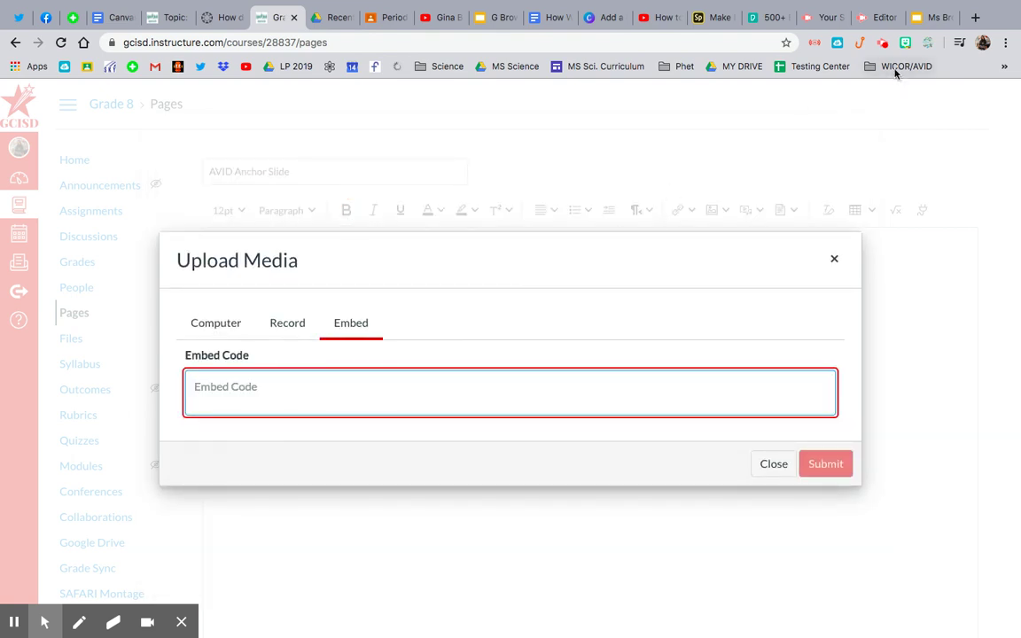
pyautogui.click(928, 20)
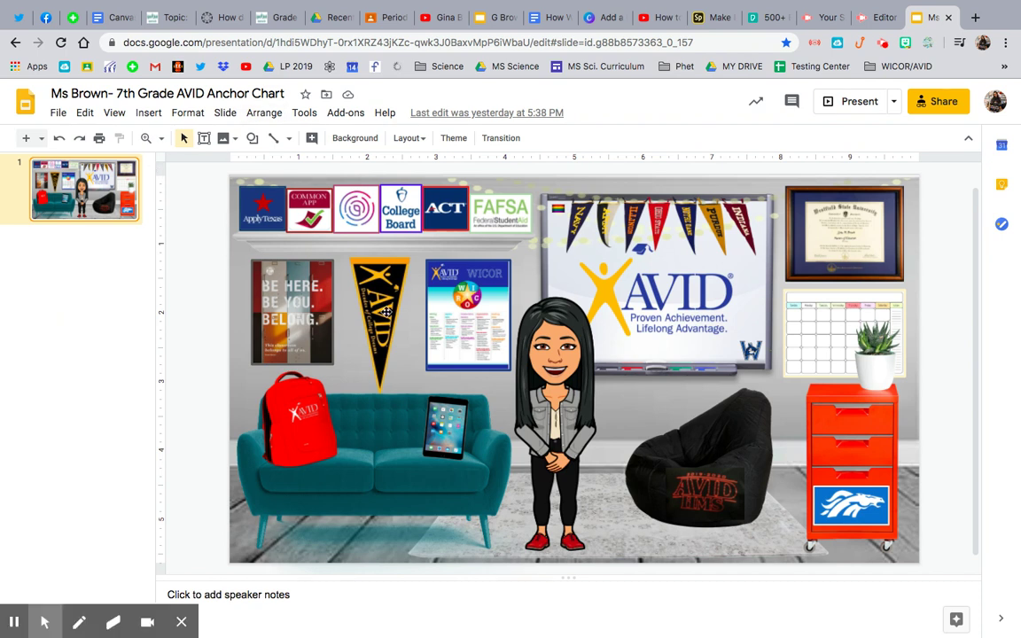
# Check the link on the college pennants image and inspect the AVID whiteboard image.
pyautogui.click(591, 213)
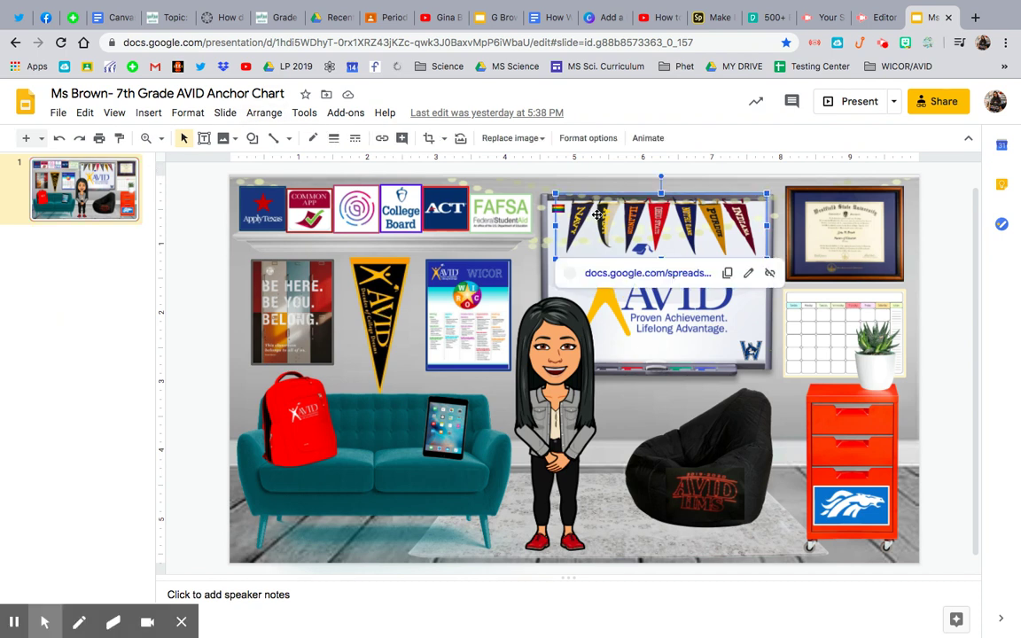
pyautogui.moveTo(602, 264)
pyautogui.click(521, 263)
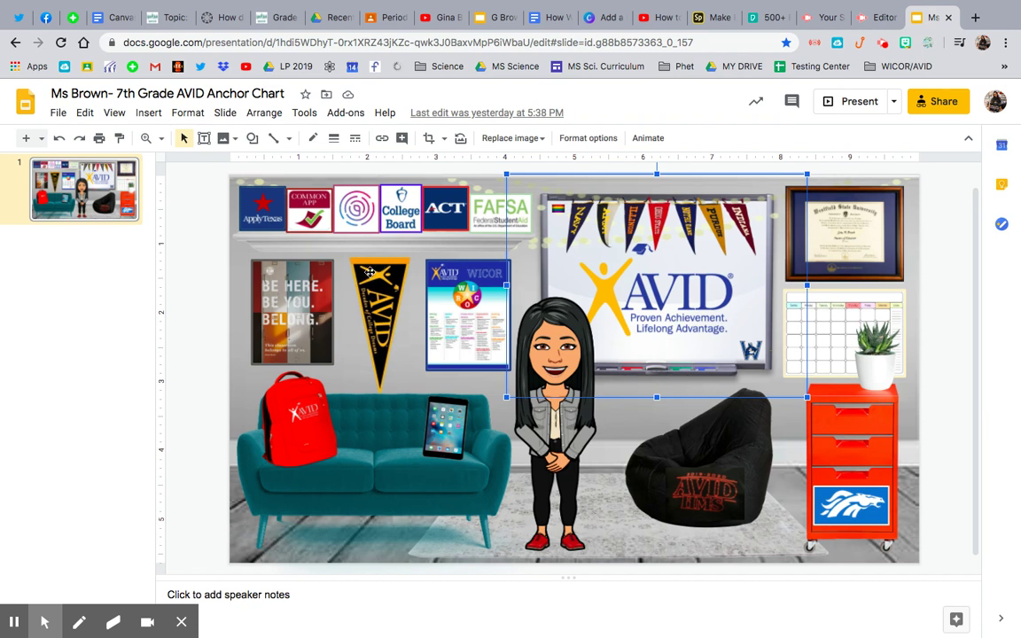
pyautogui.press('Escape')
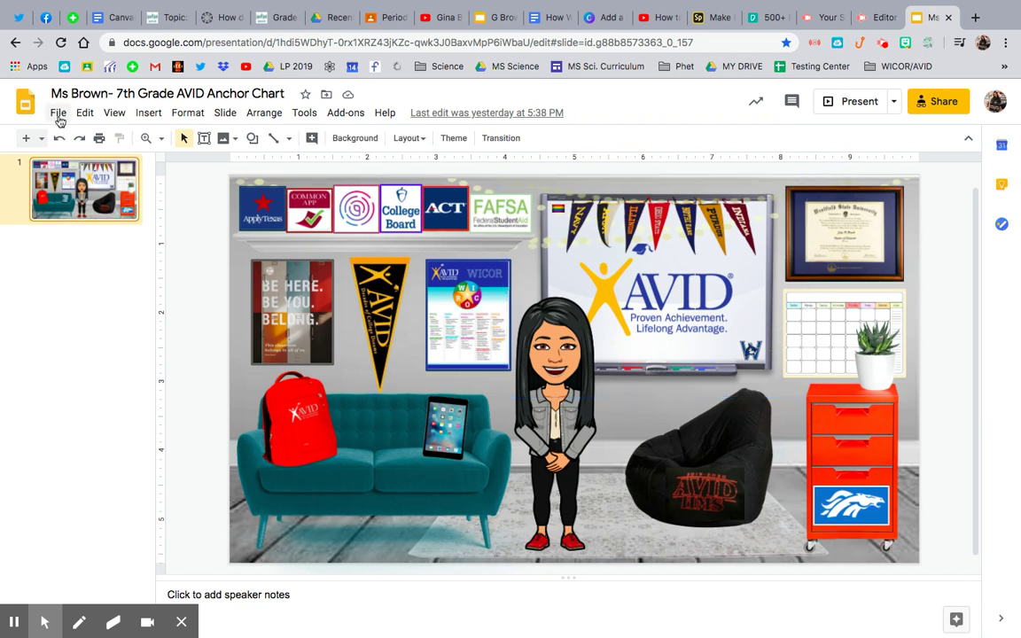
# Open File > Publish to the web for the AVID Anchor Chart presentation.
pyautogui.click(59, 115)
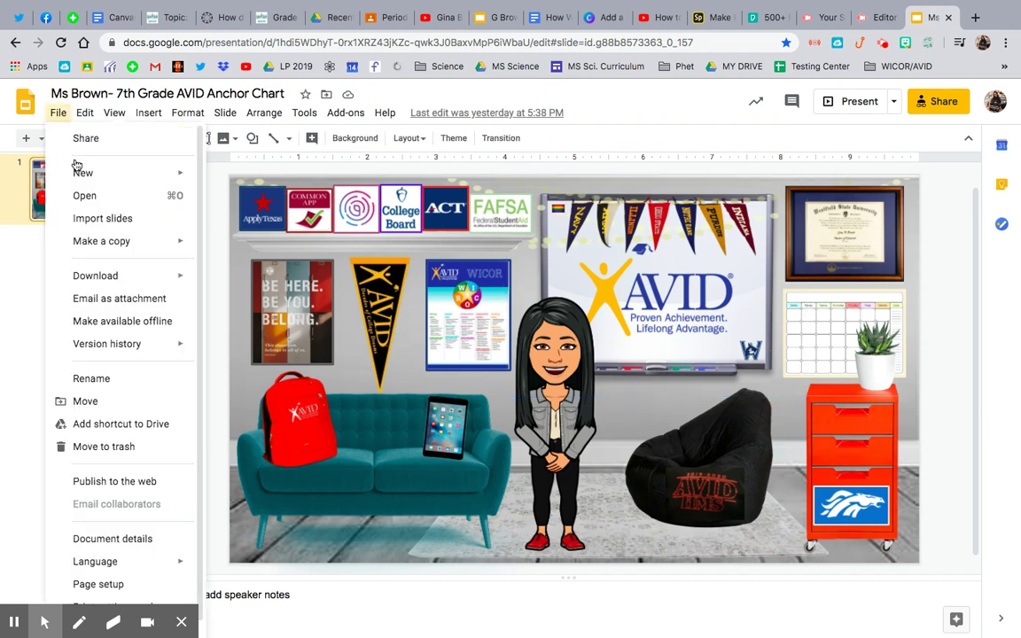
pyautogui.moveTo(121, 280)
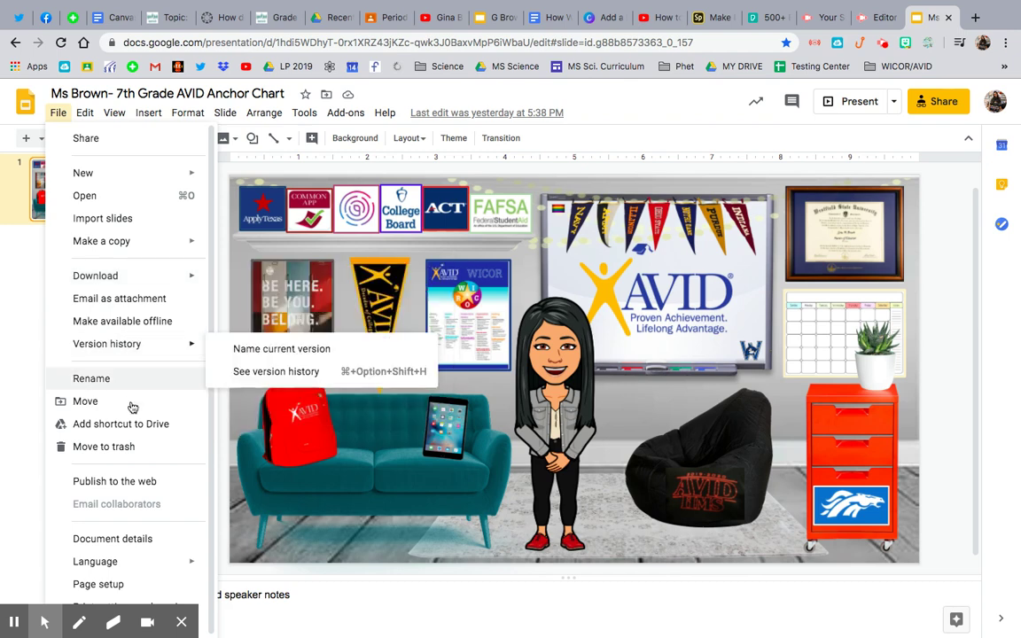
pyautogui.click(115, 482)
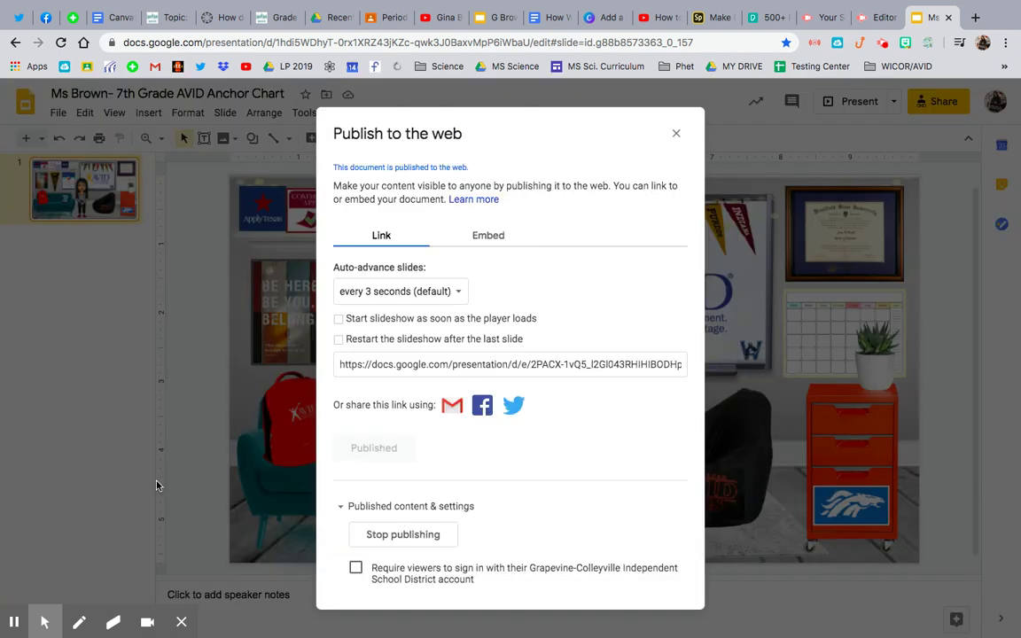
# Set slides to auto-advance every minute and restart after the last slide.
pyautogui.click(442, 291)
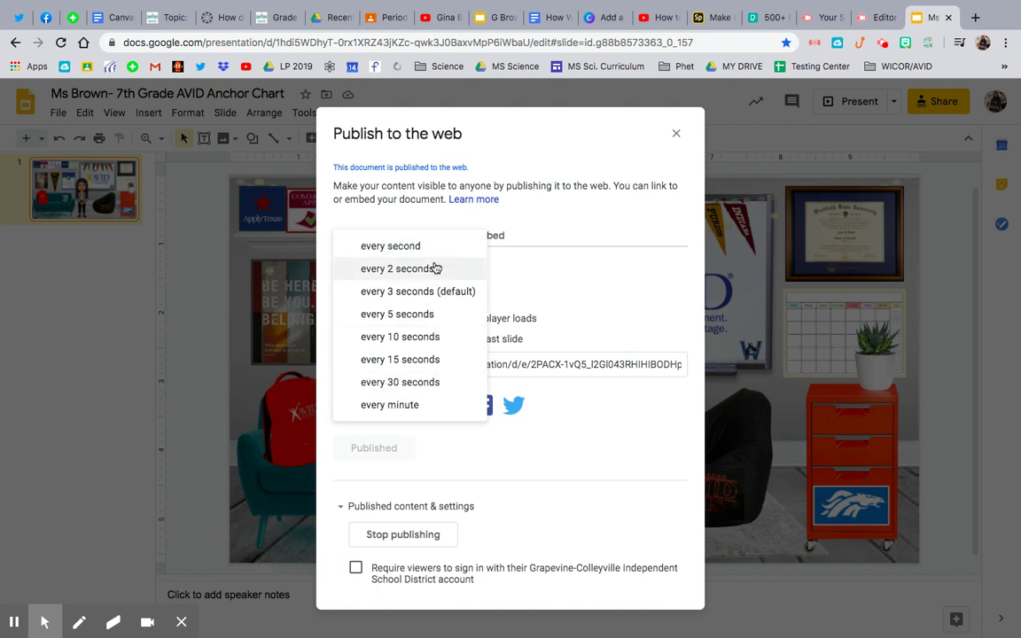
pyautogui.click(438, 402)
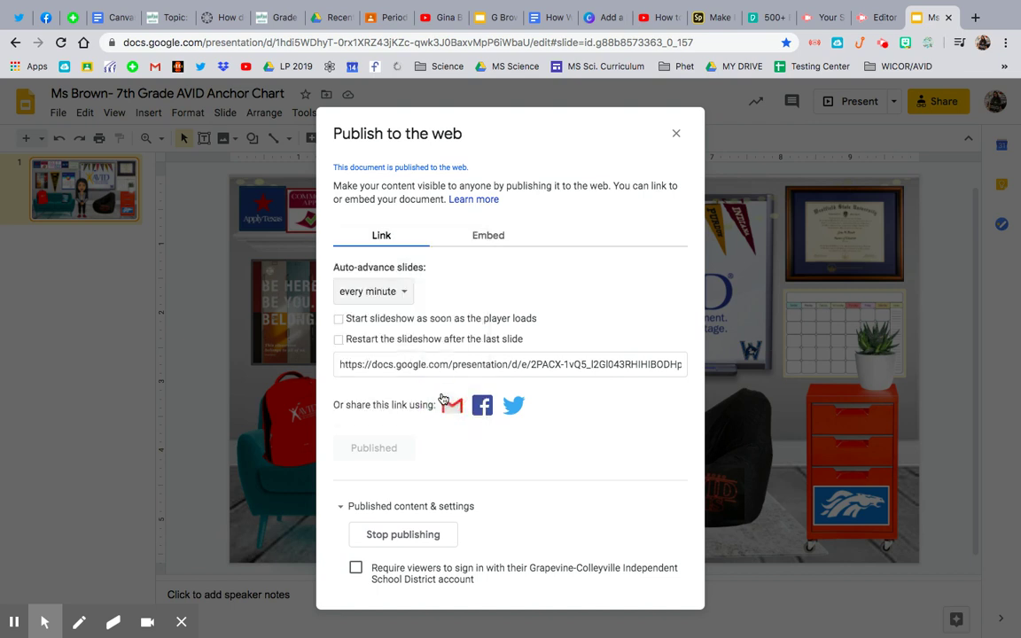
pyautogui.click(339, 338)
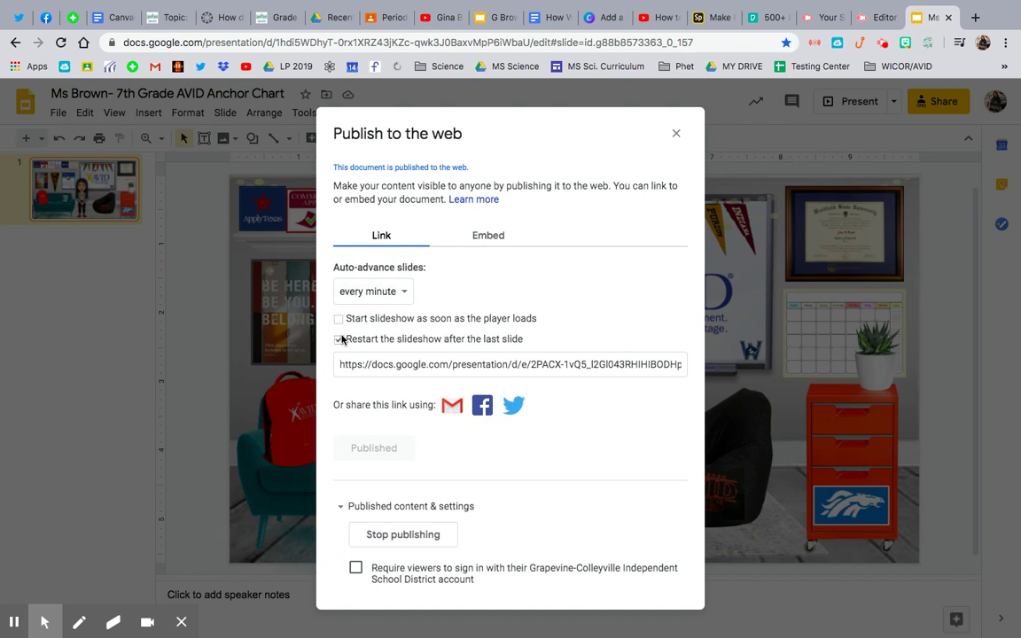
# Select the iframe embed code from the Embed tab for copying.
pyautogui.click(493, 232)
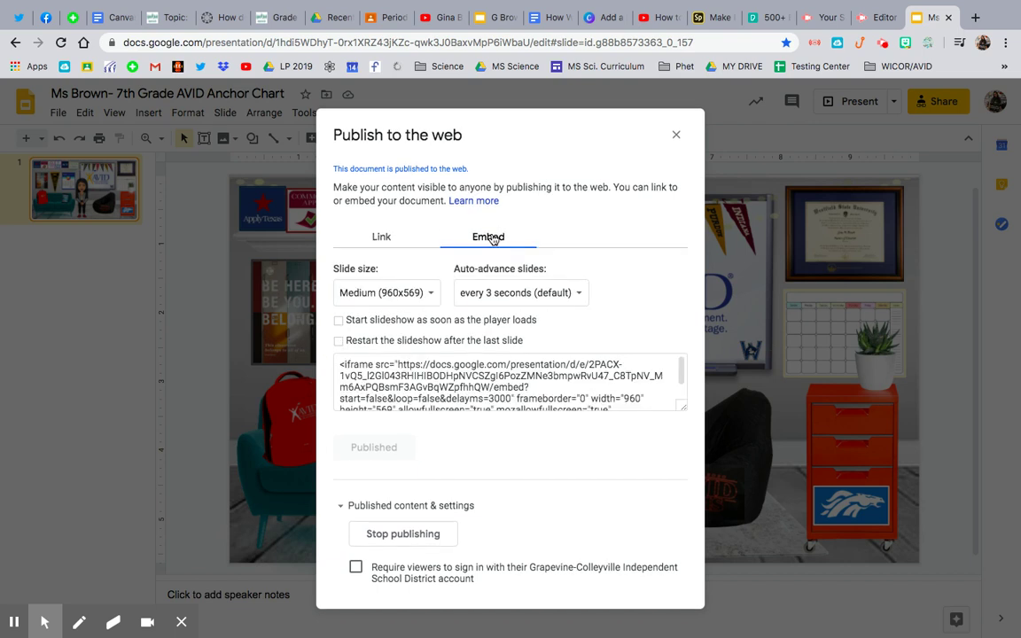
pyautogui.click(467, 364)
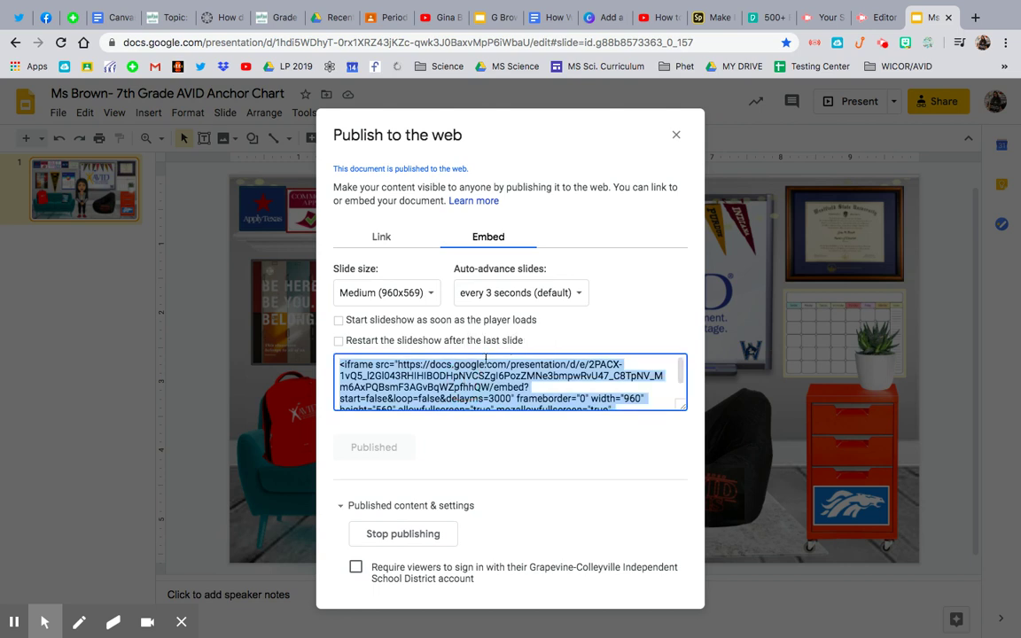
pyautogui.click(473, 375)
# Close Publish to the web, return to Canvas, and dismiss the media upload window.
pyautogui.click(675, 134)
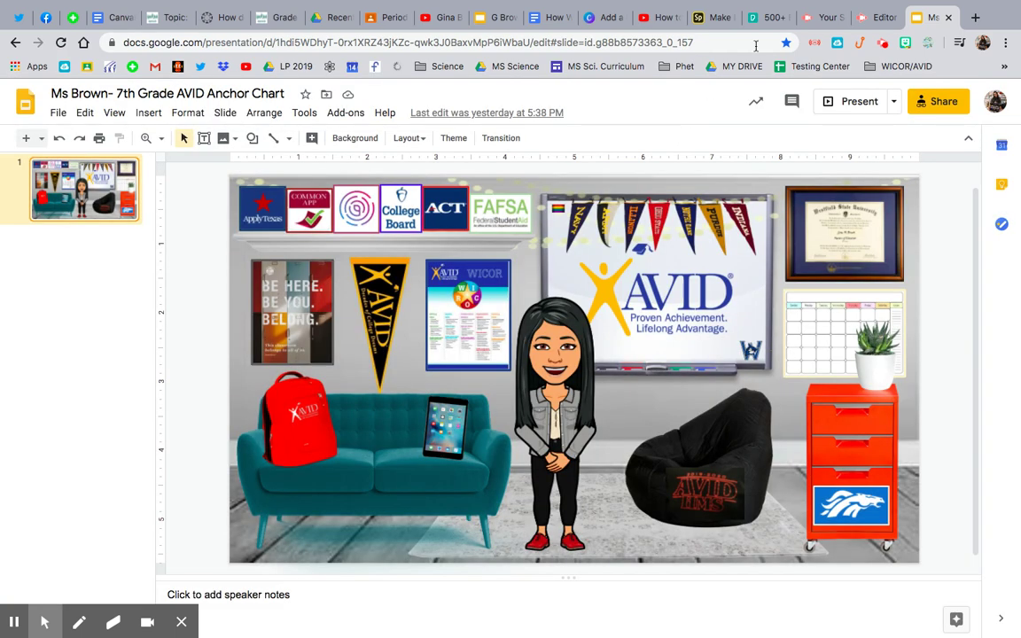
pyautogui.click(273, 17)
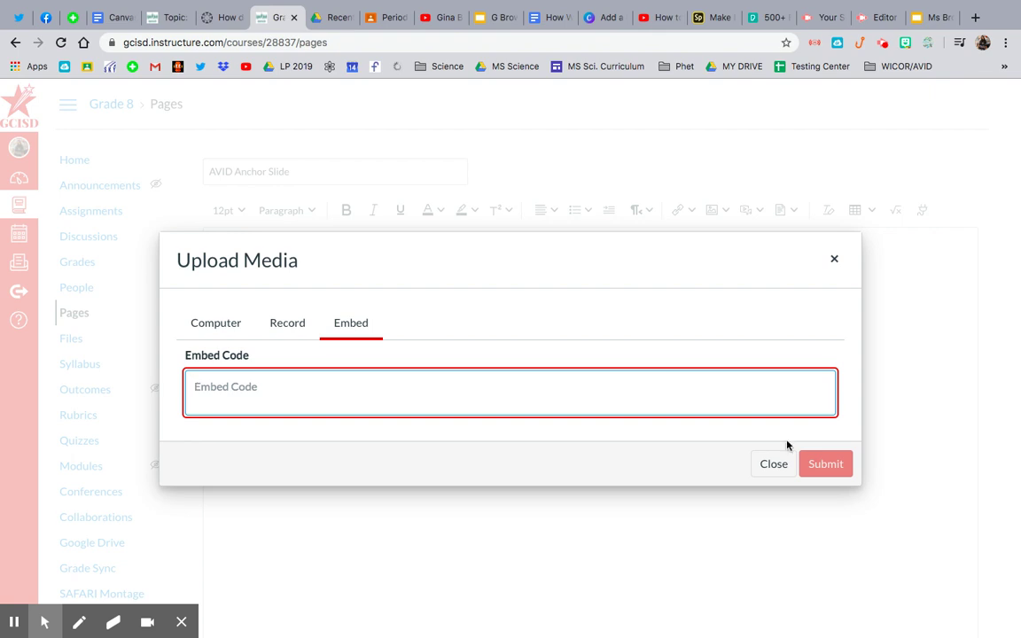
pyautogui.click(776, 463)
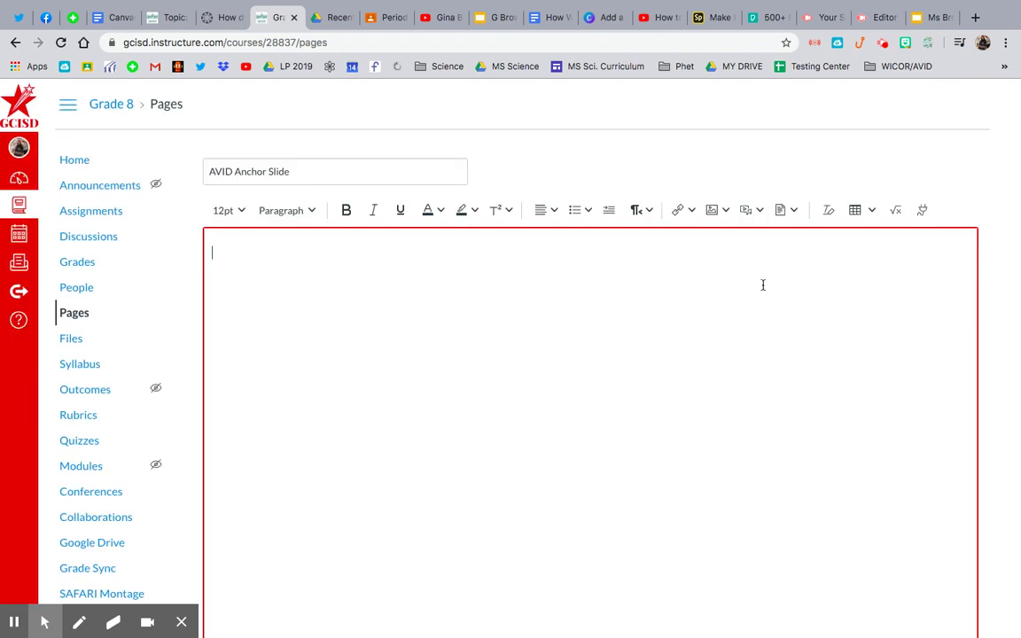
# Paste the Google Slides iframe code into Upload/Record Media's Embed tab and submit it.
pyautogui.click(760, 212)
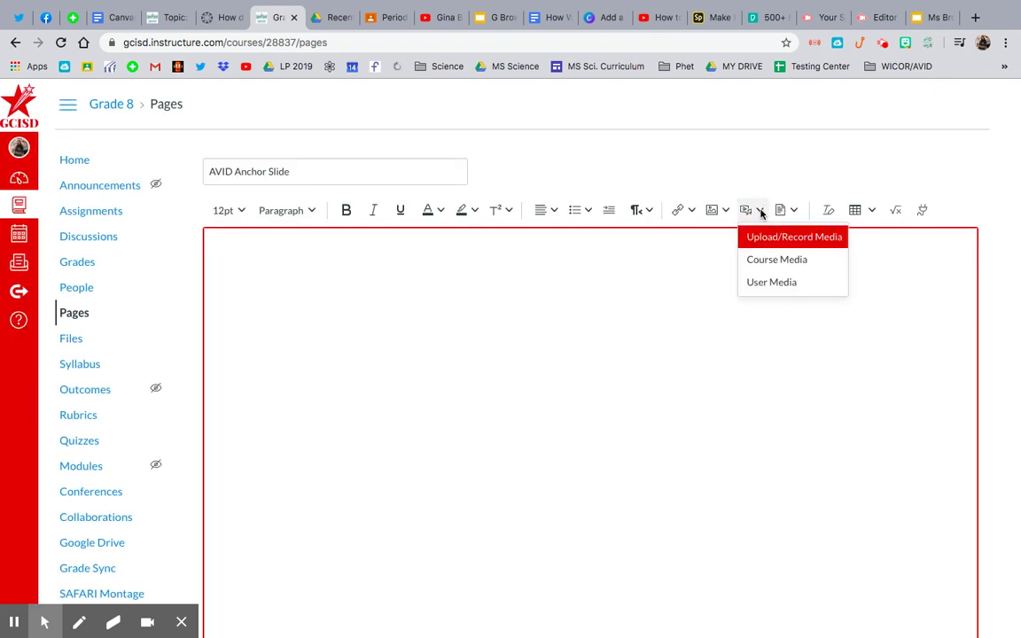
pyautogui.click(766, 236)
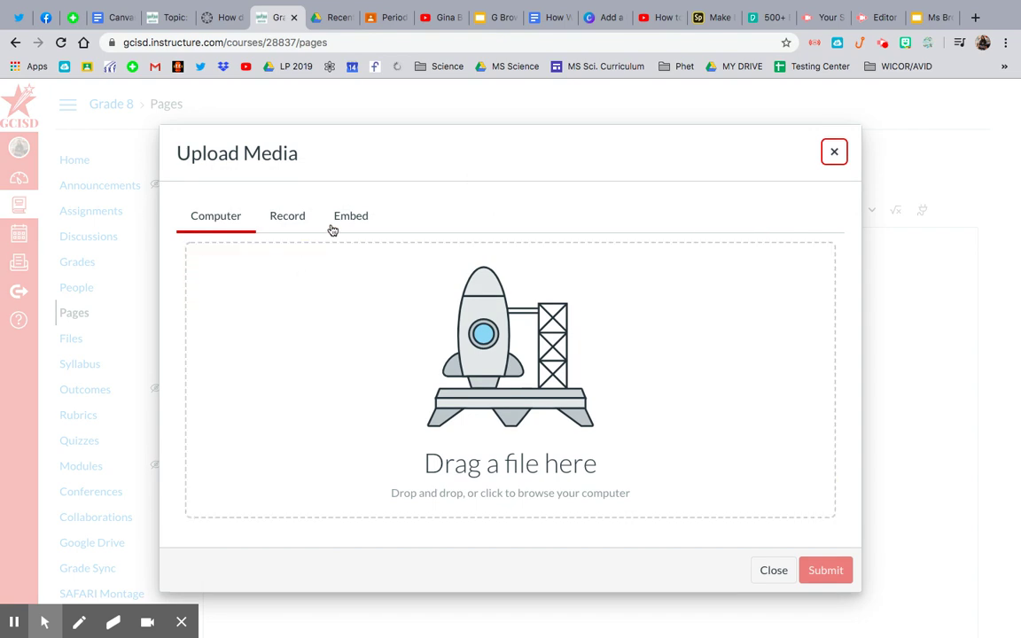
pyautogui.click(282, 218)
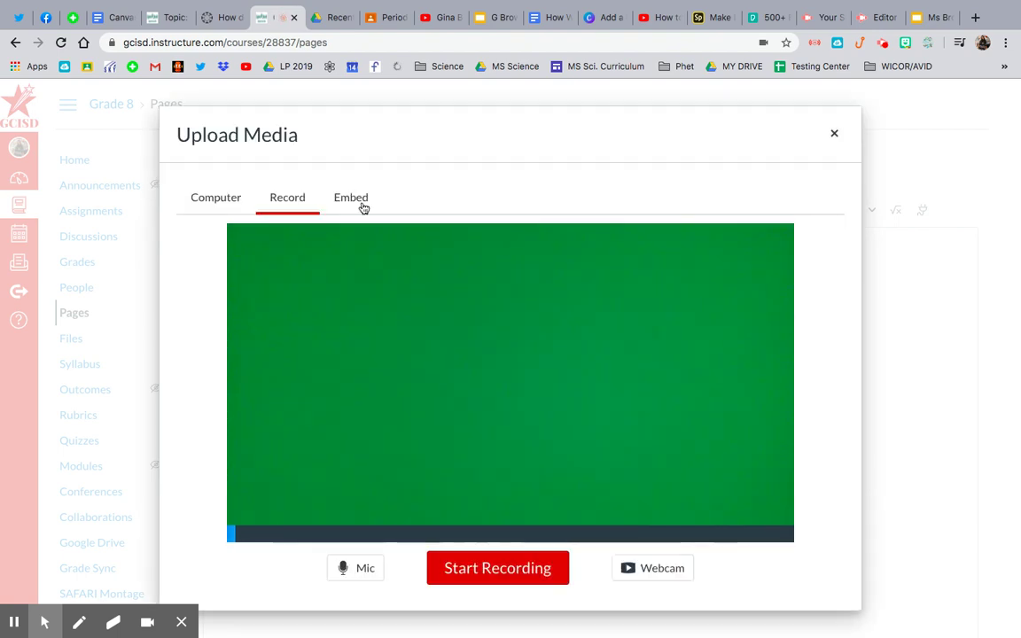
pyautogui.click(640, 567)
pyautogui.click(621, 537)
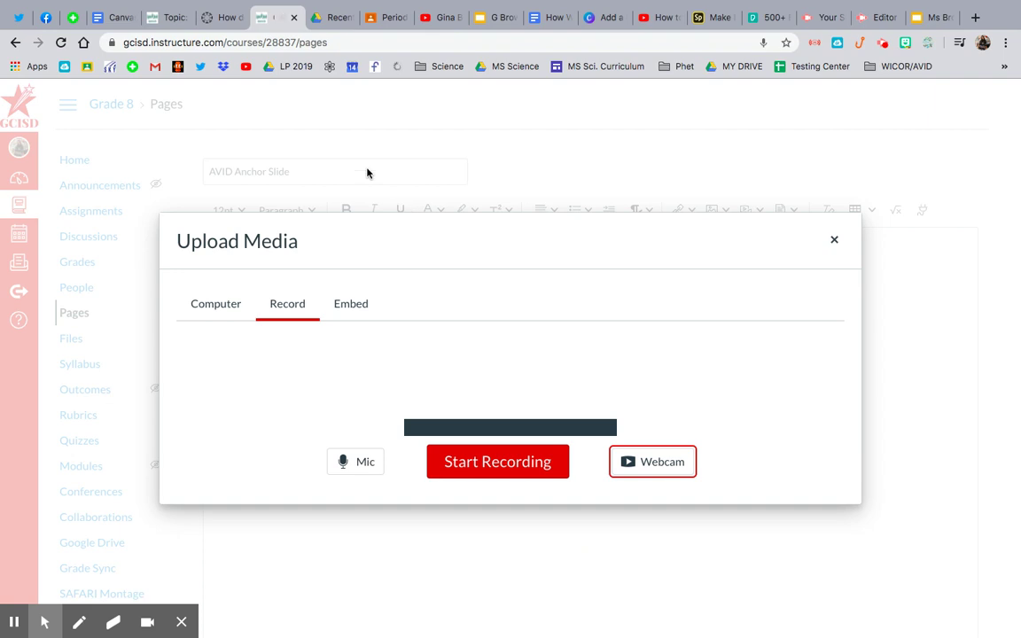
pyautogui.click(349, 312)
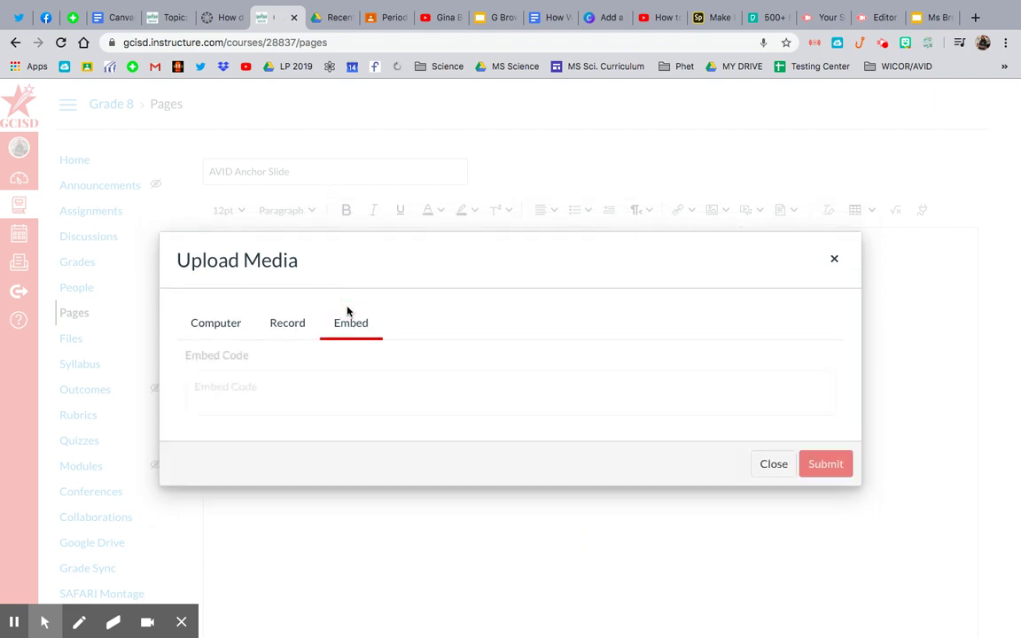
pyautogui.click(292, 384)
pyautogui.write('<iframe src="https://docs.google.com/presentation/d/e/2PACX-1vQ5_l2Gl043RHIHIBODHpNVCSZgl6PozZMNe3bmpwRvU47_C8TpNV_Mm6AxPQBsmF3AGvBqWZpfhhQW/embed?start=false&loop=false&delayms=3000" frameborder="0" width="960" height="569" allowfullscreen="true" mozallowfullscreen="true" webkitallowfullscreen="true"></iframe>')
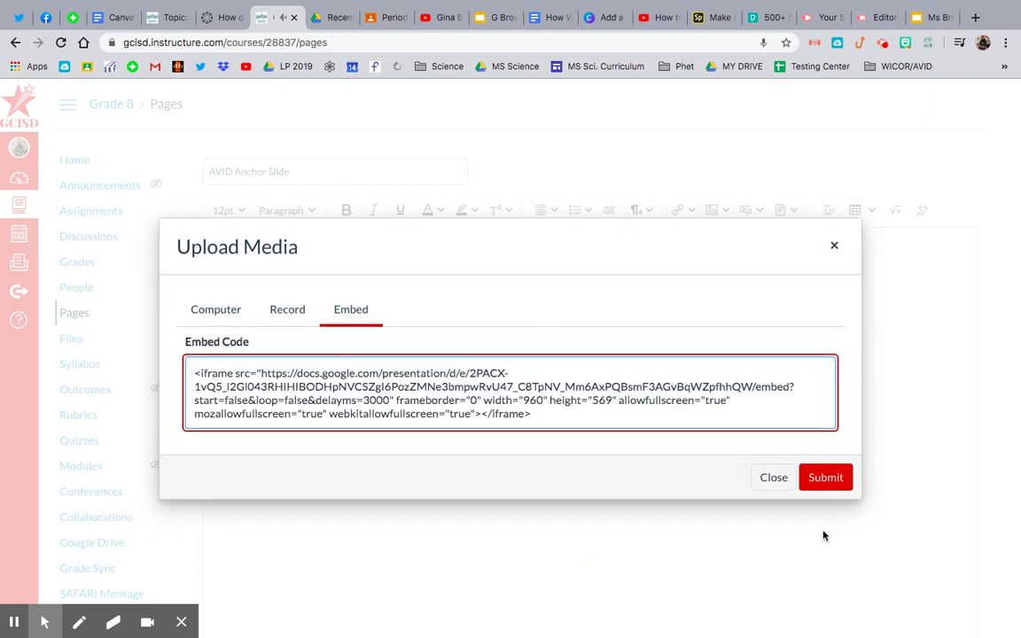
pyautogui.click(825, 478)
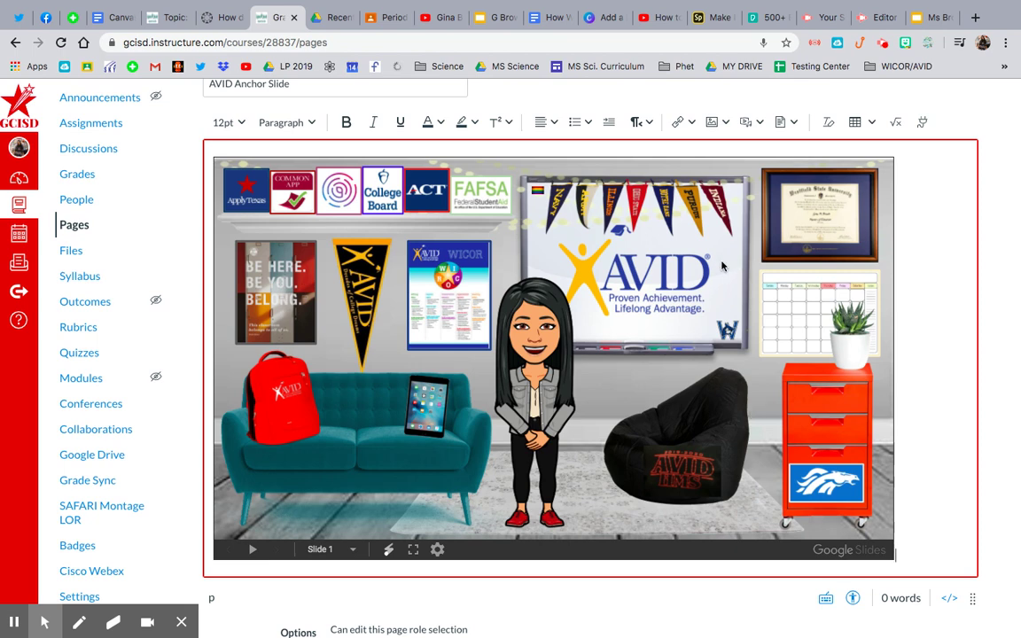
# Test embedded classroom links like Virtual College Tours, then scroll to the editor's Save buttons.
pyautogui.click(628, 213)
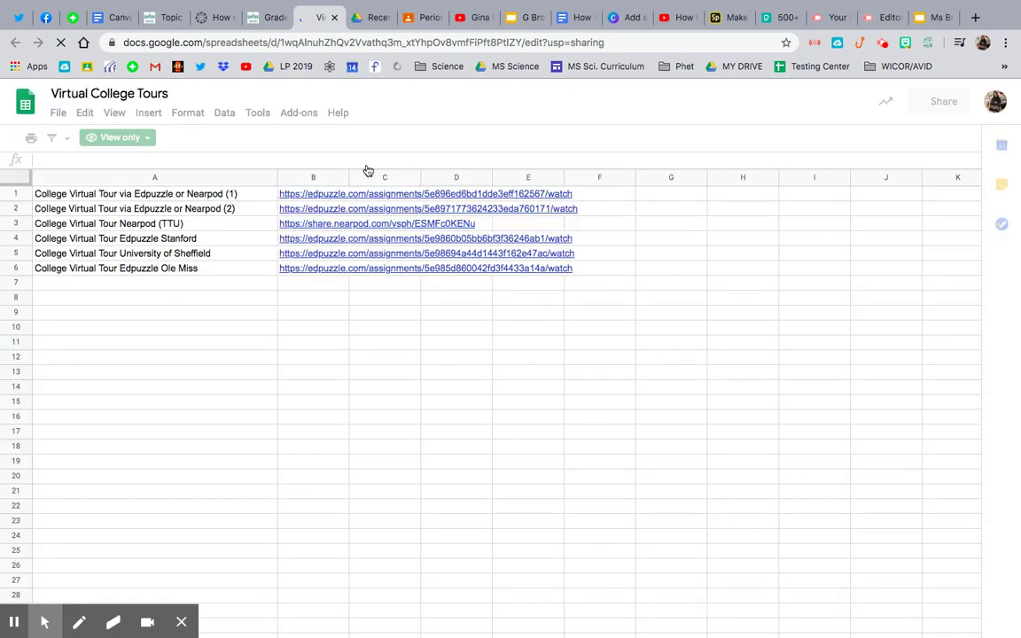
pyautogui.click(269, 25)
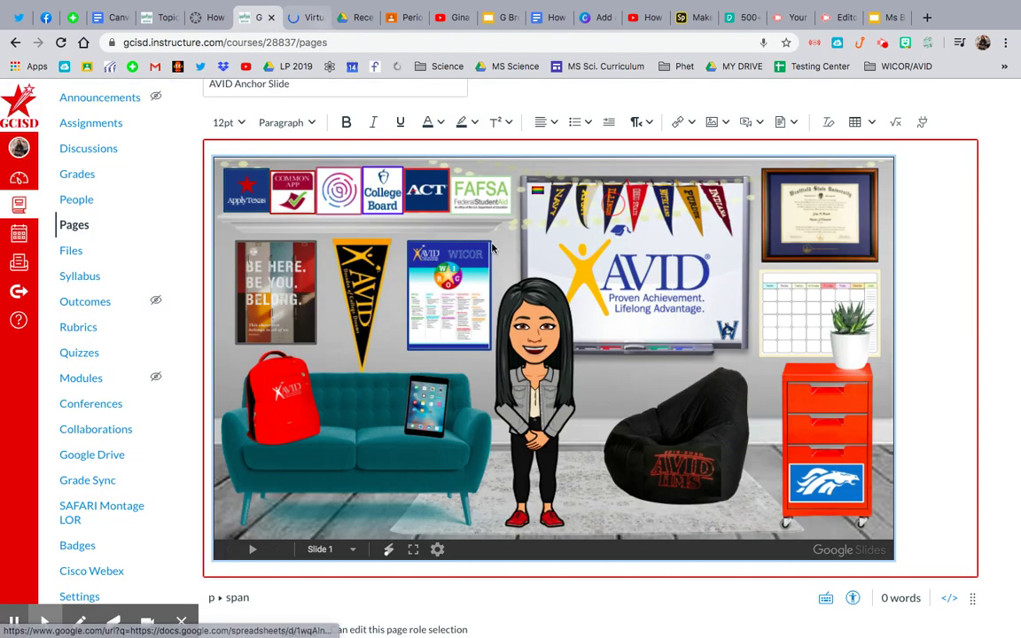
pyautogui.scroll(1, 922, 276)
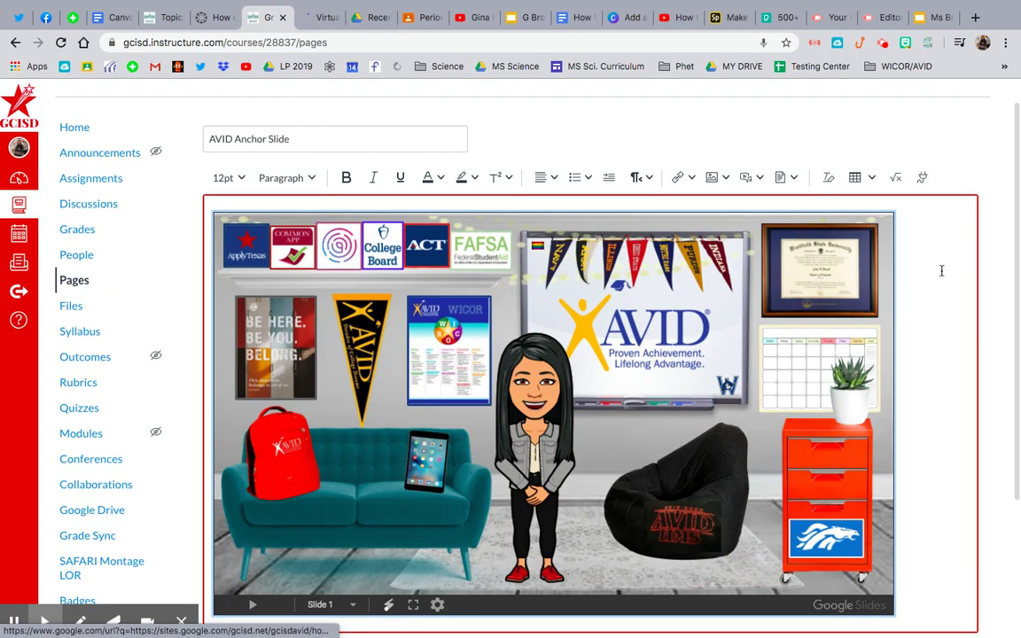
pyautogui.click(948, 275)
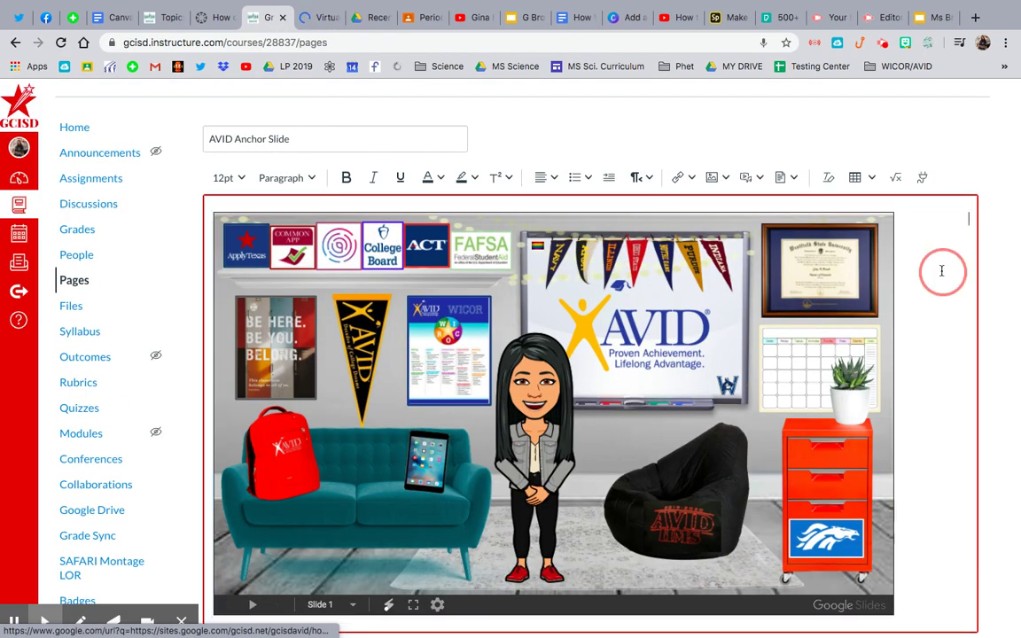
pyautogui.click(883, 219)
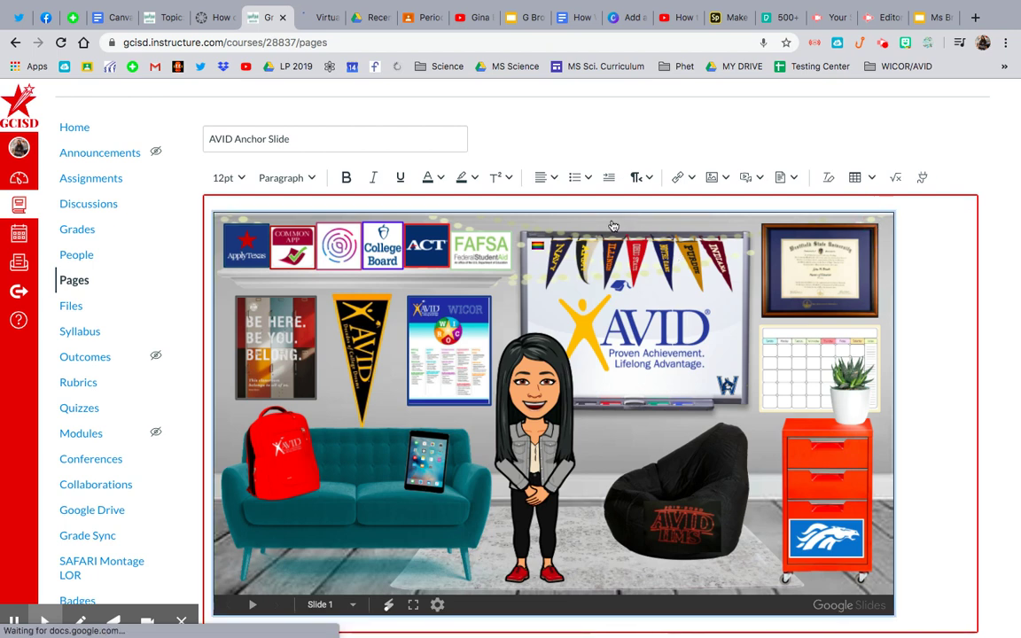
pyautogui.scroll(-5, 612, 221)
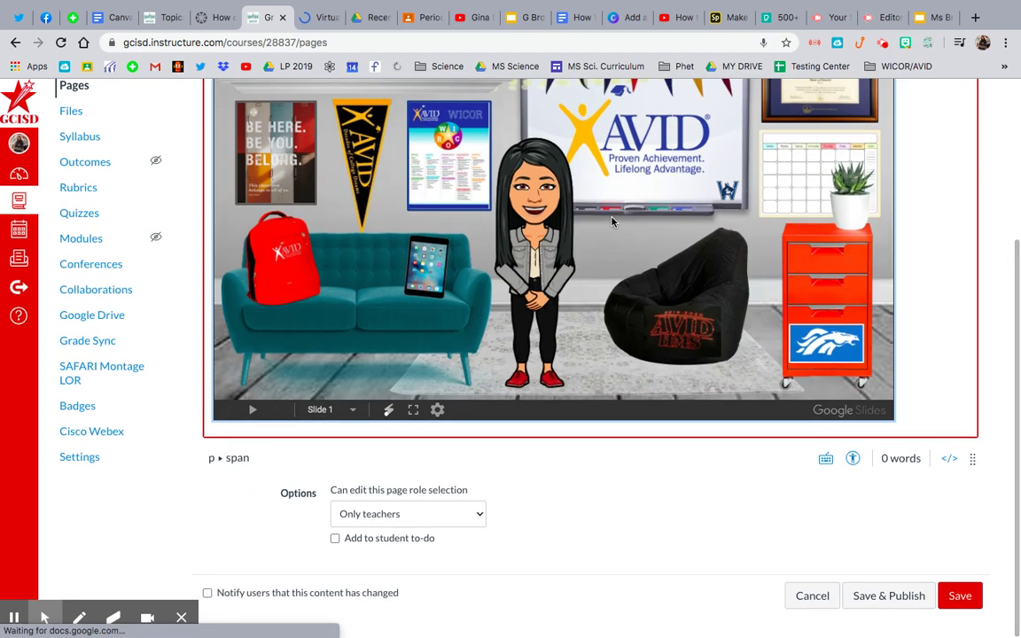
pyautogui.scroll(2, 612, 221)
pyautogui.scroll(2, 612, 222)
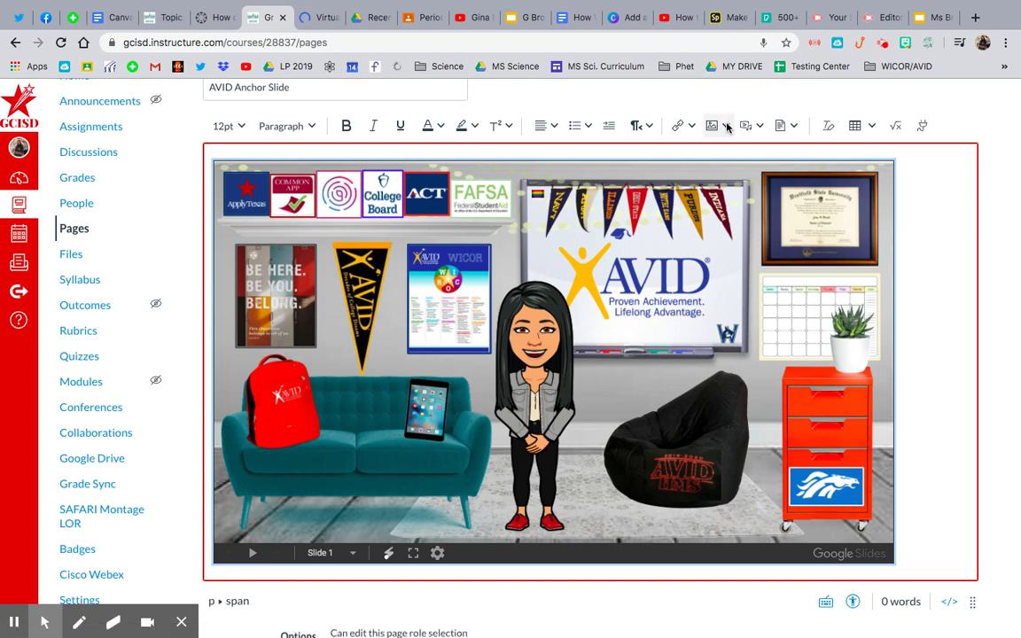
pyautogui.scroll(-3, 867, 369)
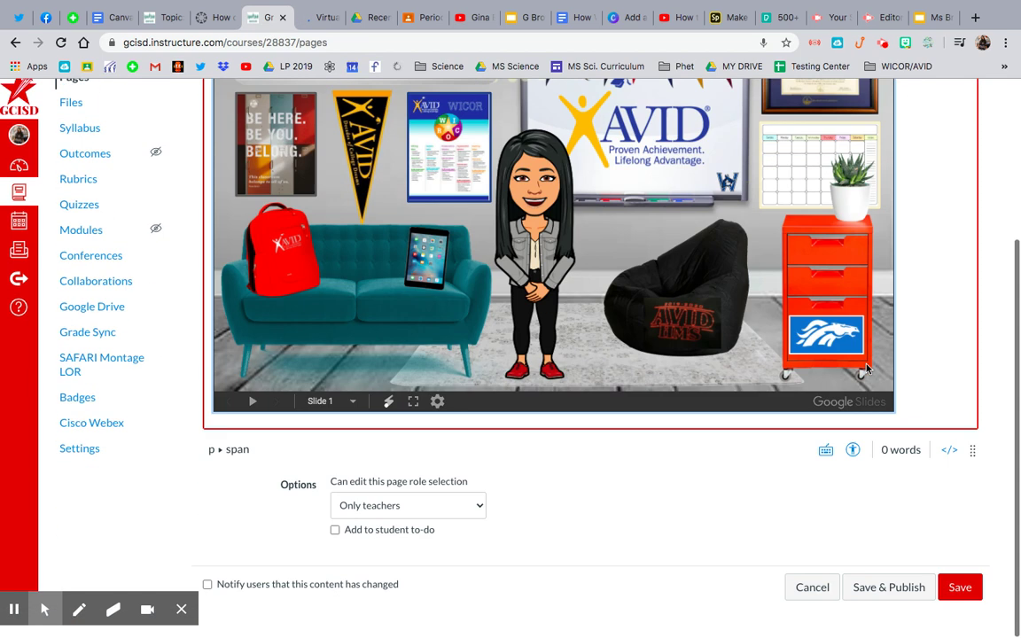
# Save & Publish the AVID Anchor Slide page and return to the course home page.
pyautogui.click(888, 599)
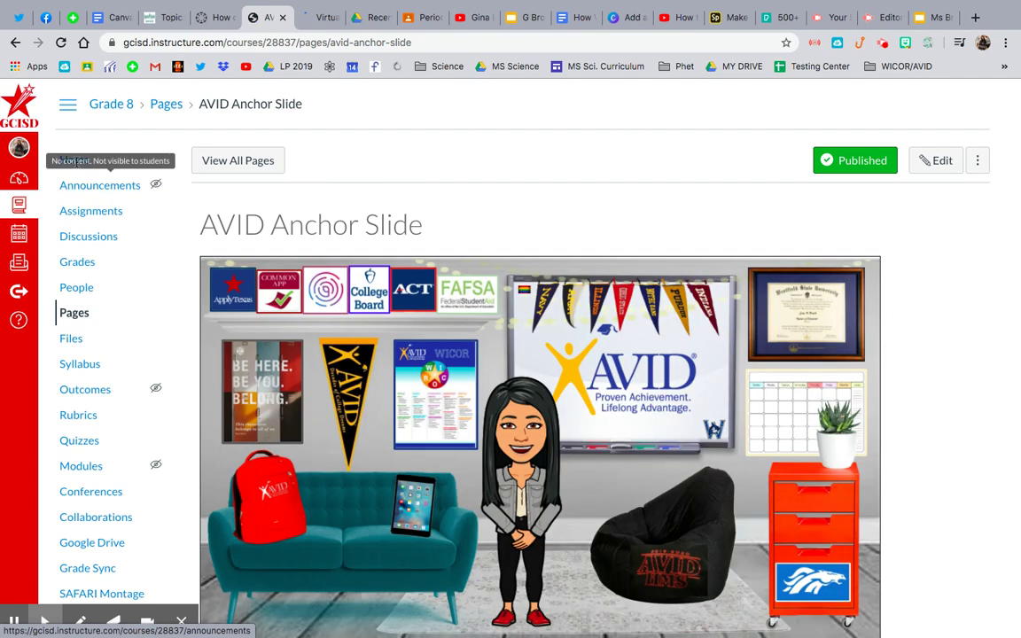
pyautogui.click(75, 161)
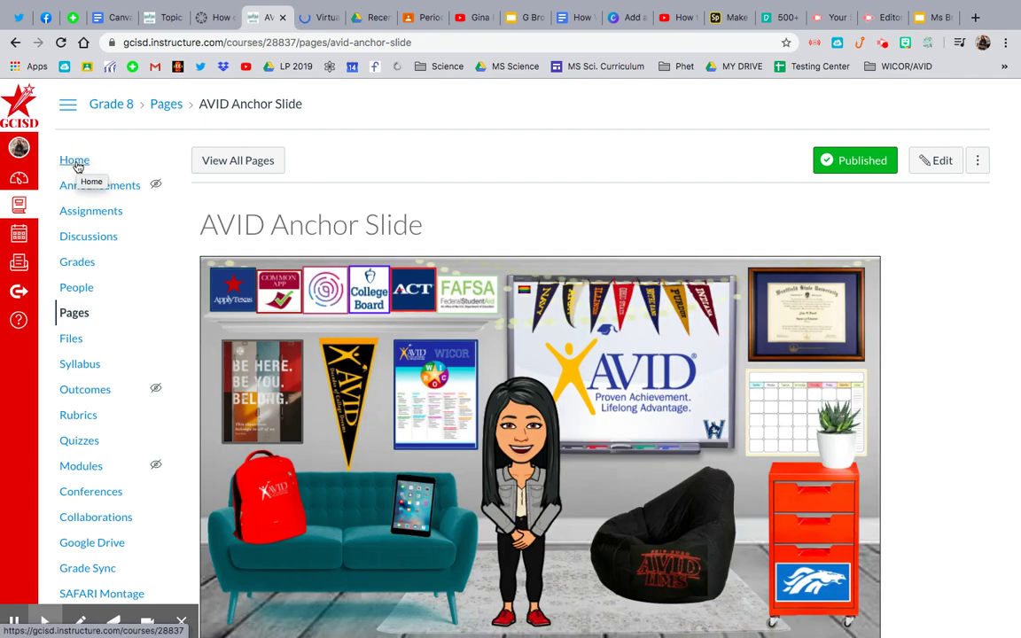
pyautogui.click(77, 163)
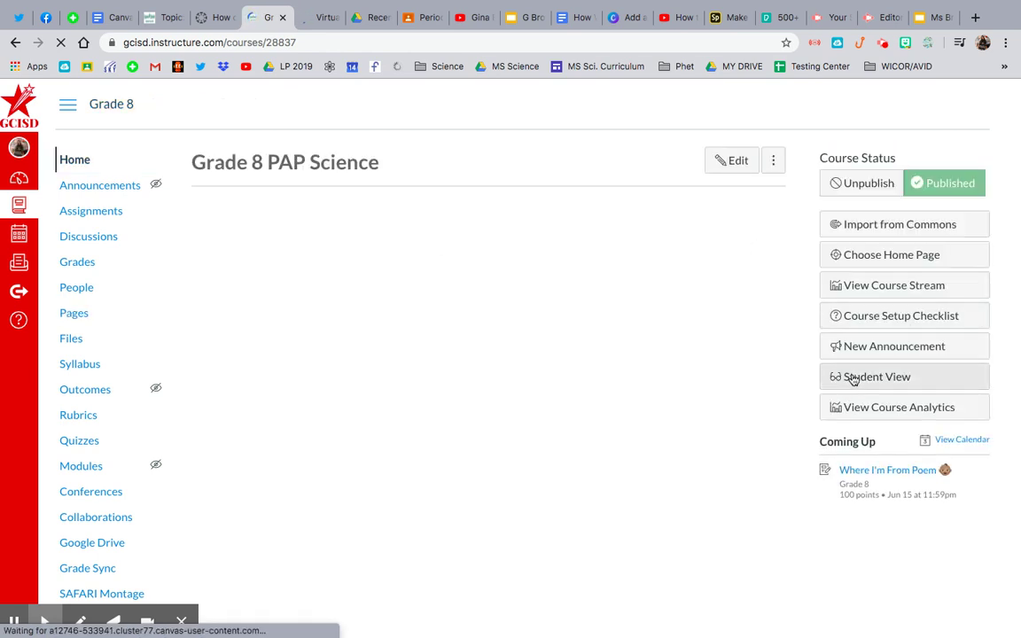
# In Student View, open AVID Anchor Slide from the course's full Pages list.
pyautogui.click(853, 378)
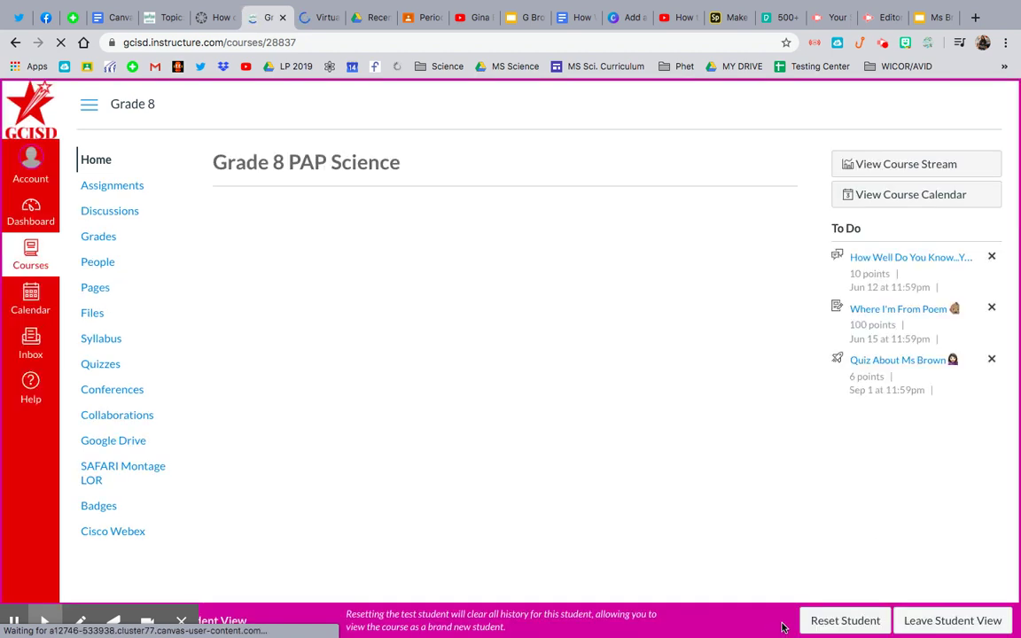
pyautogui.click(95, 287)
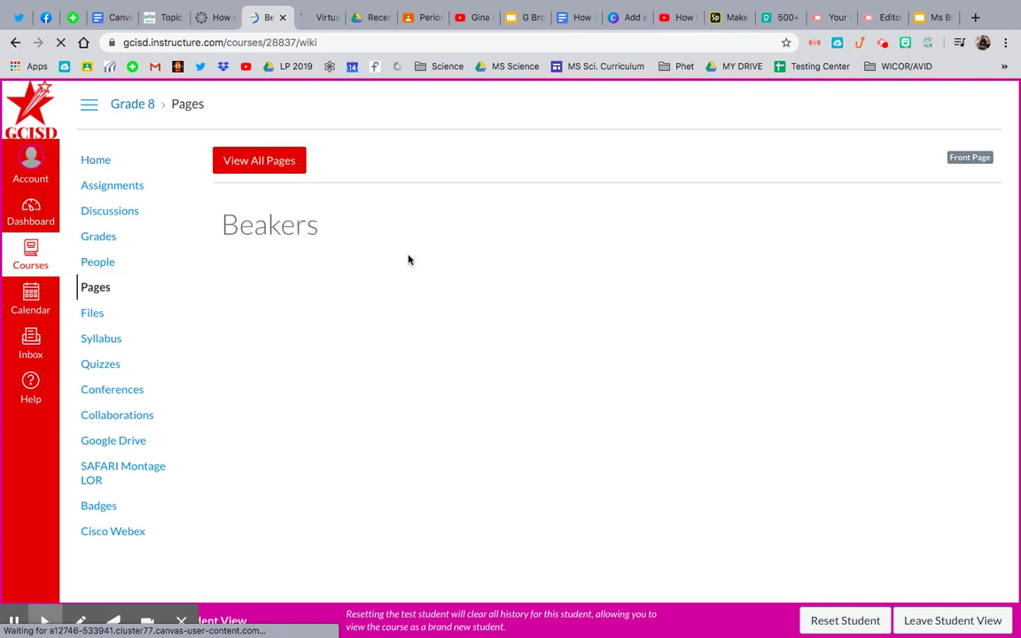
pyautogui.click(278, 164)
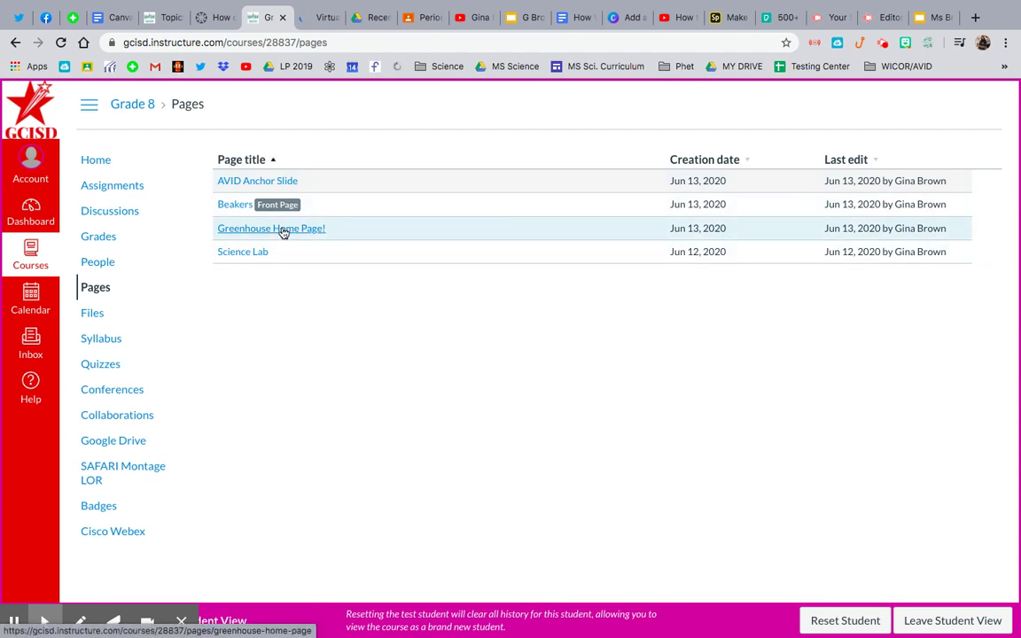
pyautogui.click(252, 181)
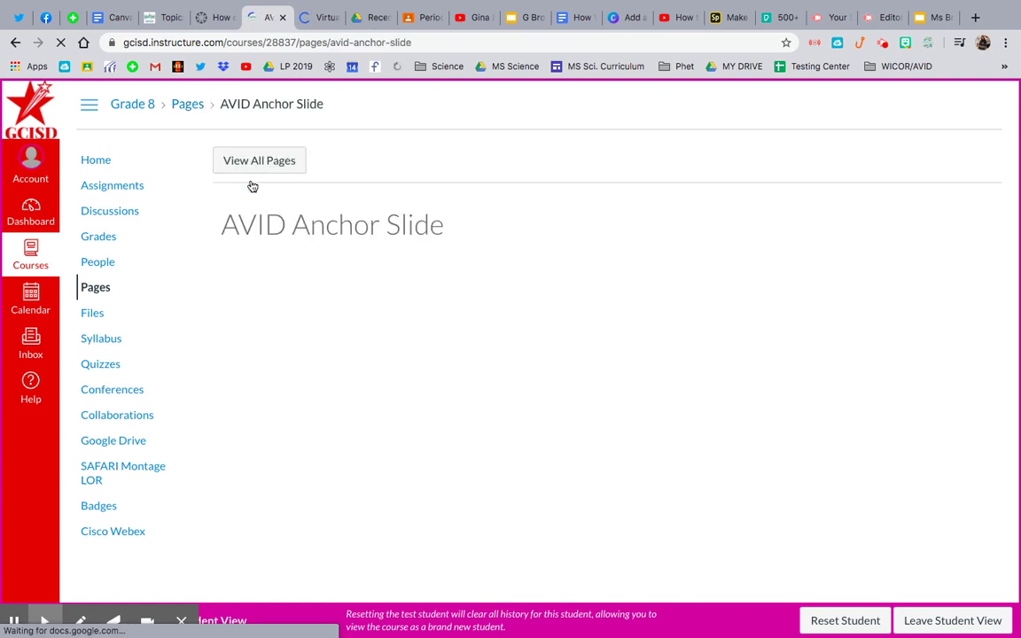
# In Student View, scroll to the embedded Bitmoji classroom and check the Slide 1 selector's slide list.
pyautogui.scroll(-2, 449, 429)
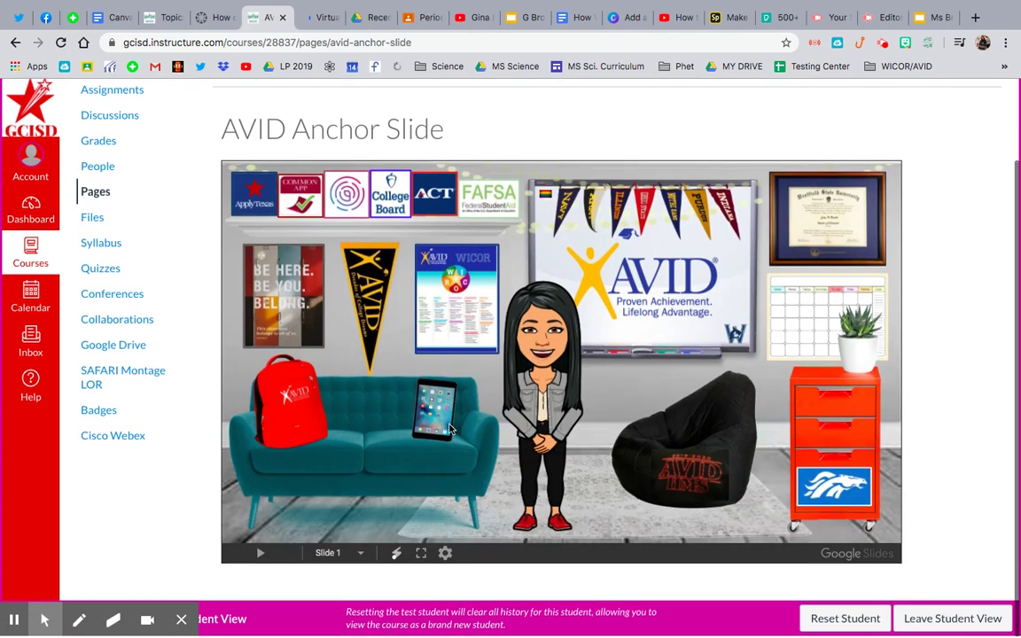
pyautogui.click(359, 555)
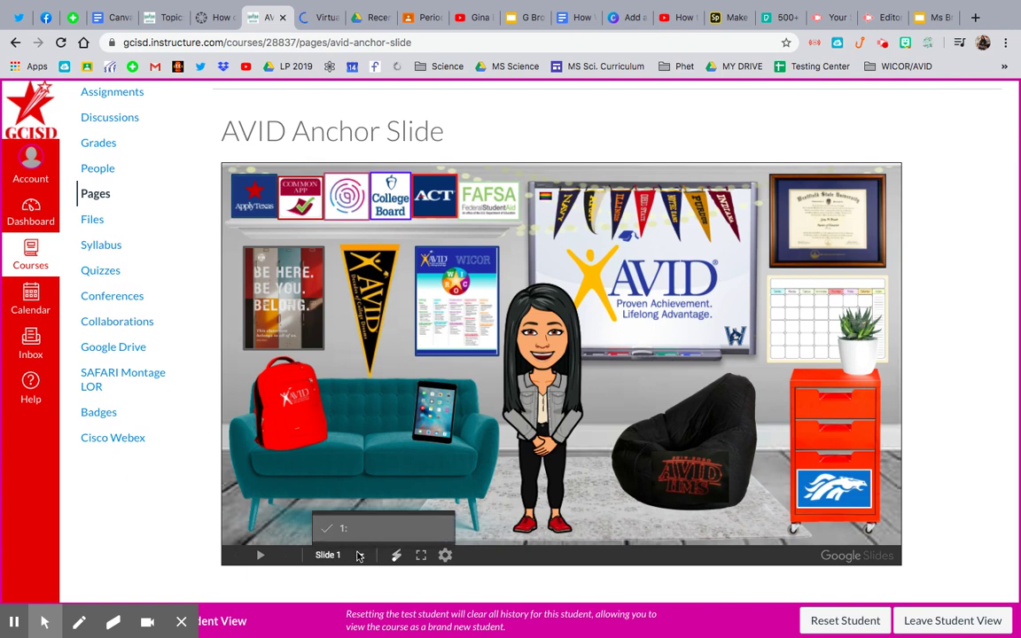
pyautogui.click(359, 556)
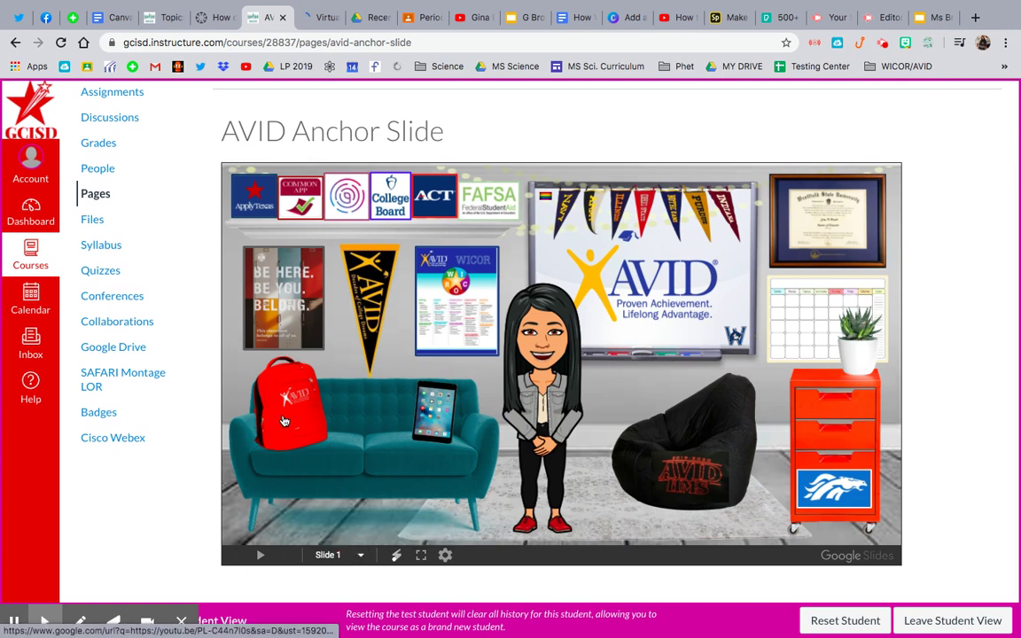